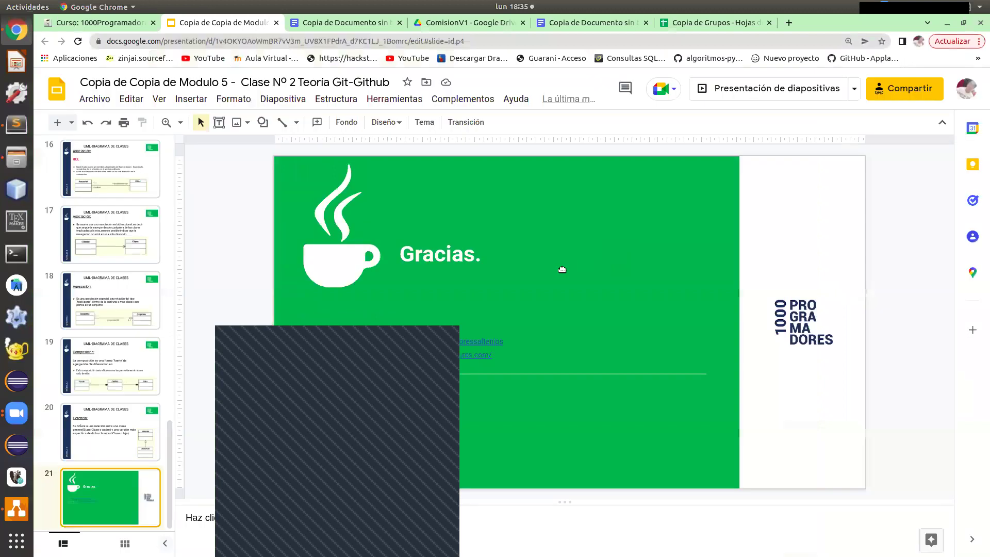
# Copy the deck's anyone-with-link viewer link, then go to the Copia de Documento sin título tab.
pyautogui.scroll(3, 126, 346)
pyautogui.scroll(5, 127, 345)
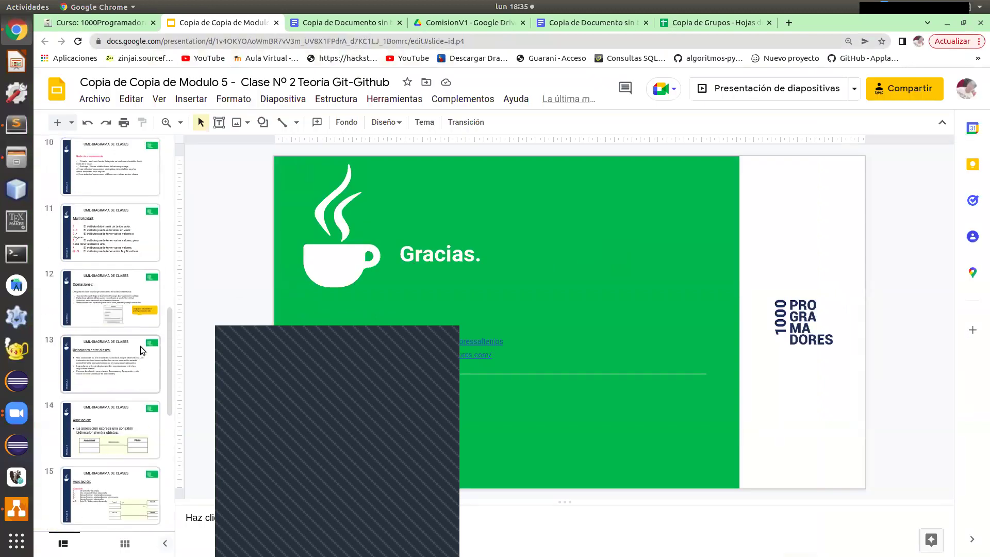
pyautogui.moveTo(170, 303); pyautogui.dragTo(153, 227)
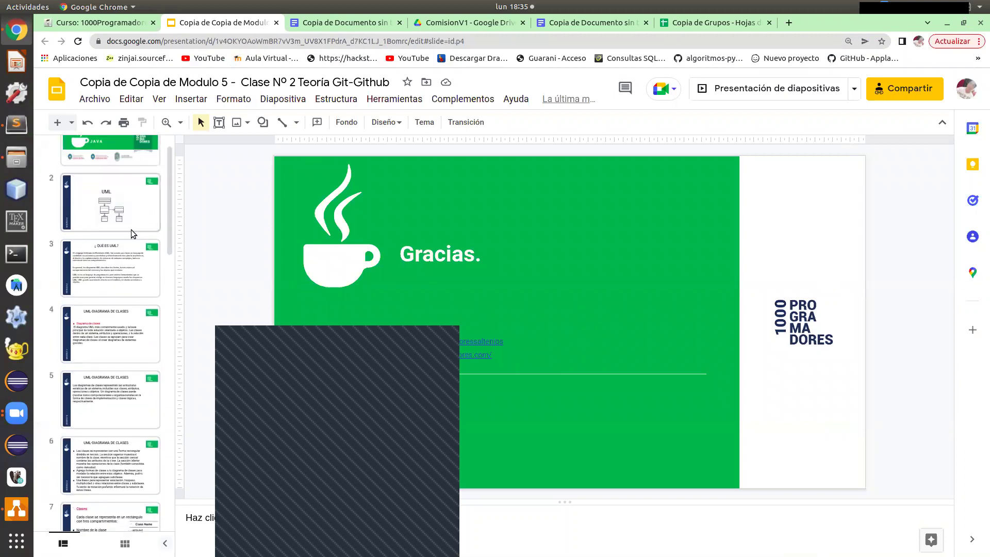
pyautogui.click(903, 99)
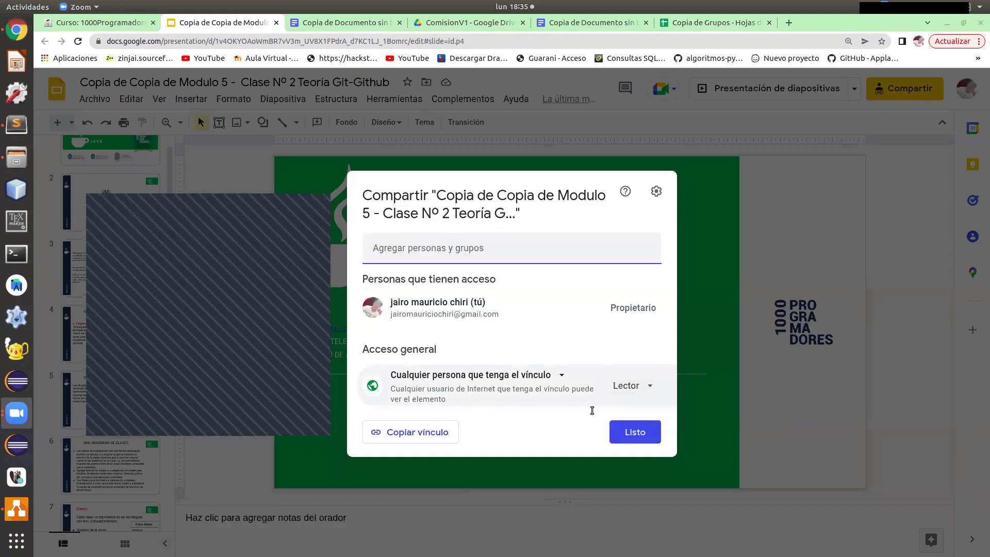
pyautogui.click(431, 437)
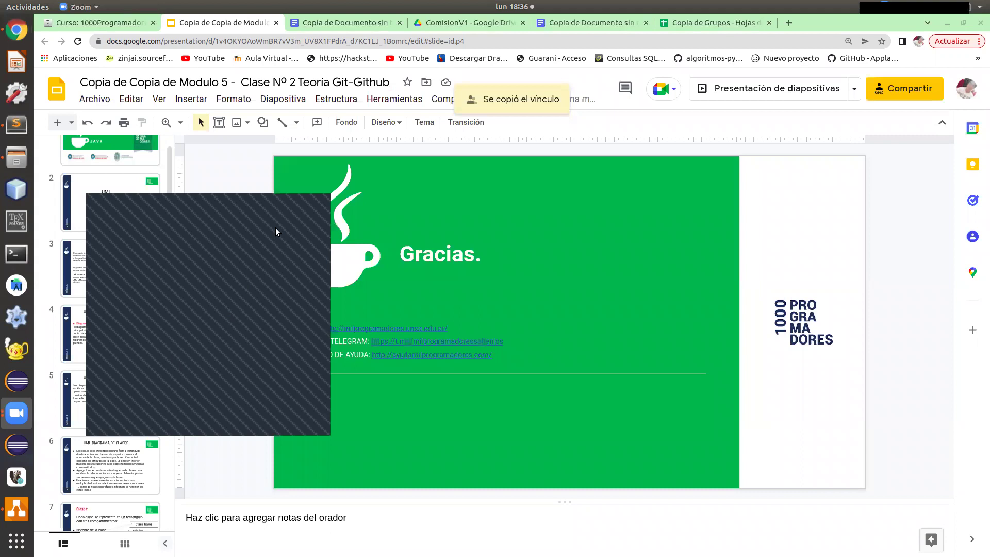
pyautogui.moveTo(234, 230); pyautogui.dragTo(792, 171)
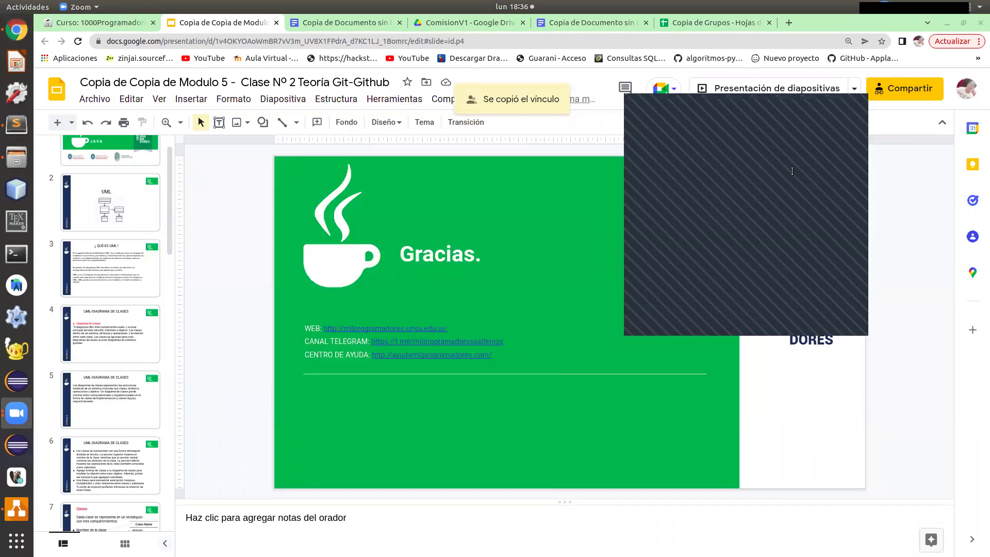
pyautogui.click(312, 24)
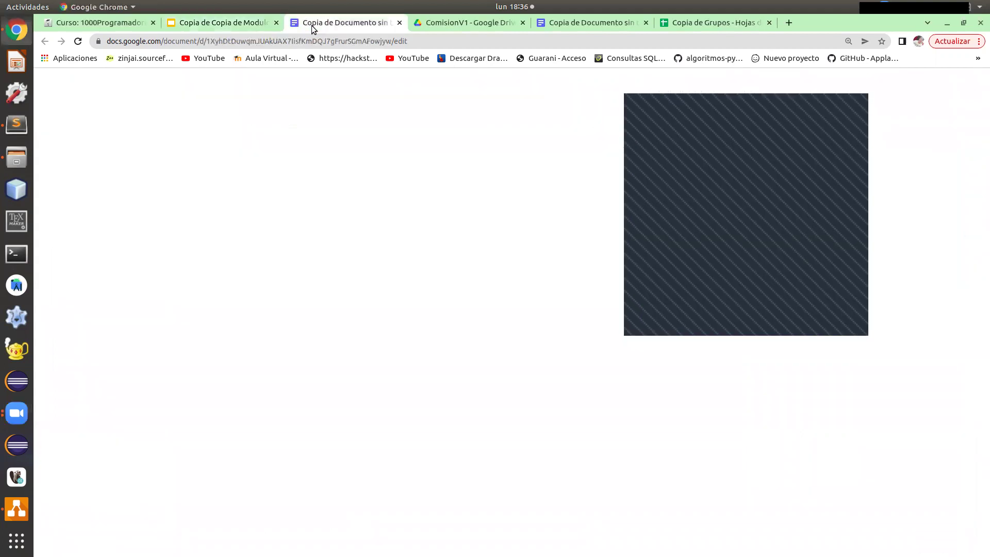
pyautogui.scroll(15, 550, 330)
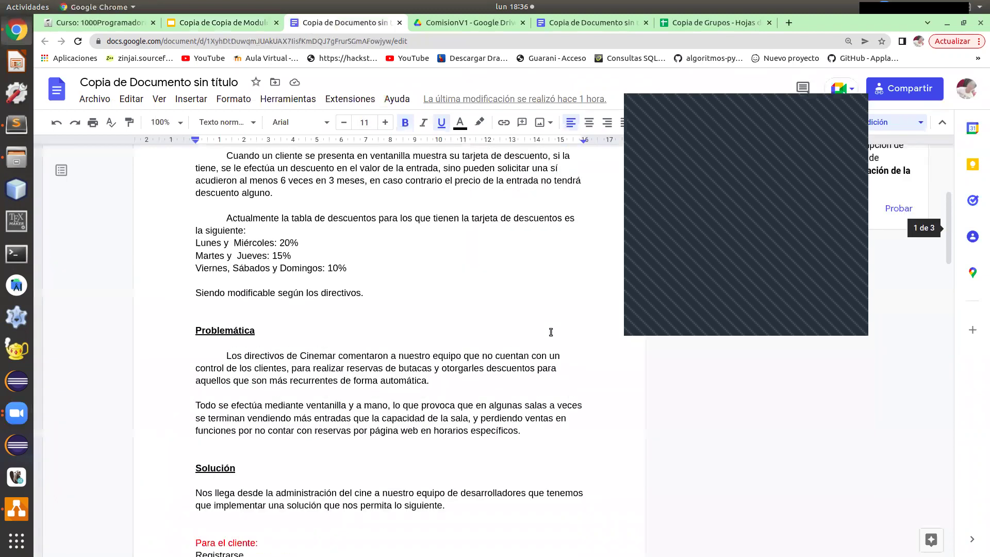
pyautogui.scroll(-1, 878, 199)
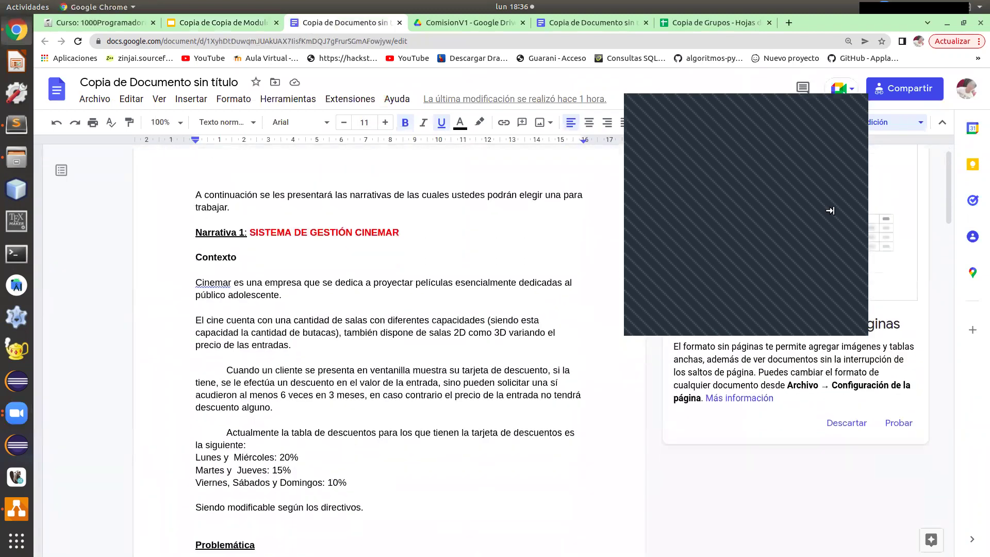
pyautogui.scroll(-15, 480, 281)
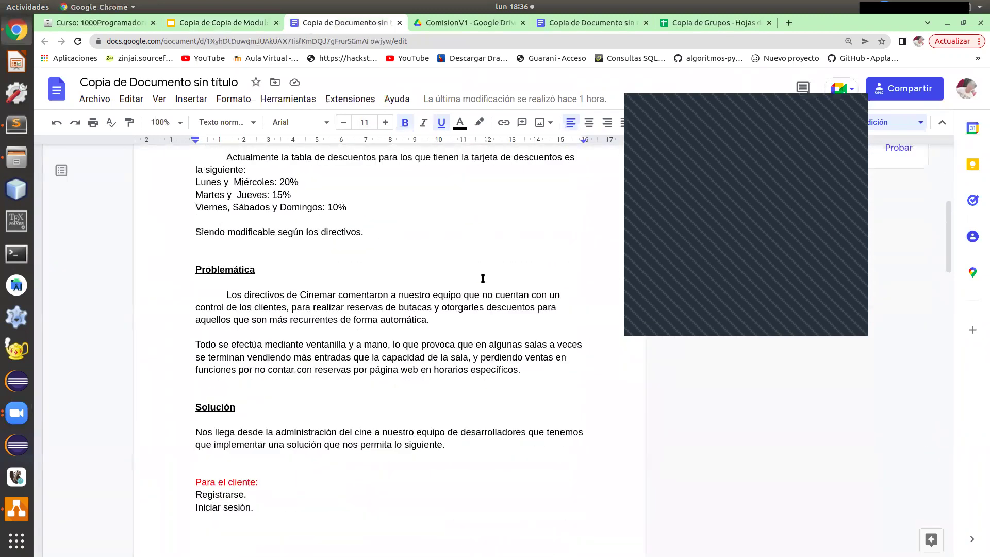
pyautogui.scroll(-8, 480, 281)
pyautogui.scroll(20, 471, 283)
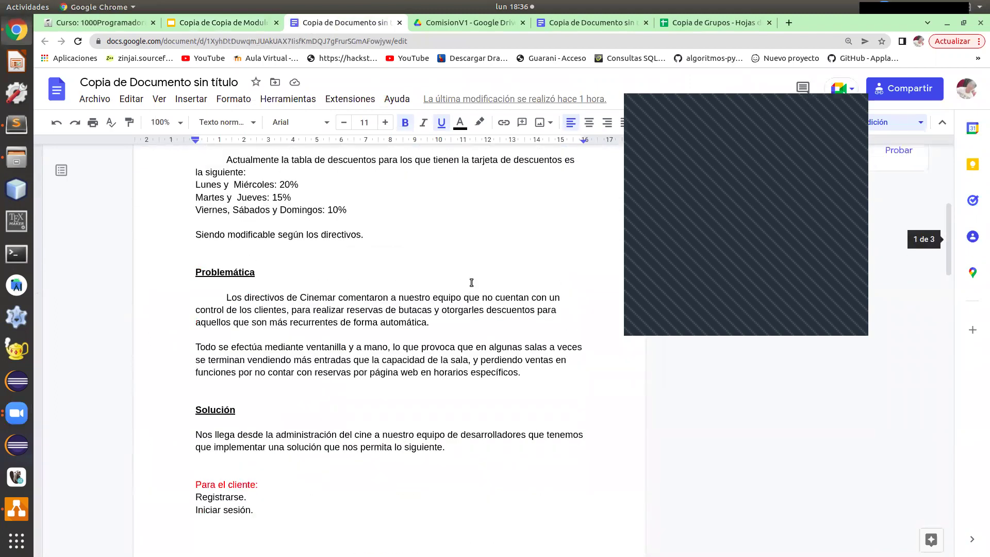
pyautogui.scroll(-20, 471, 283)
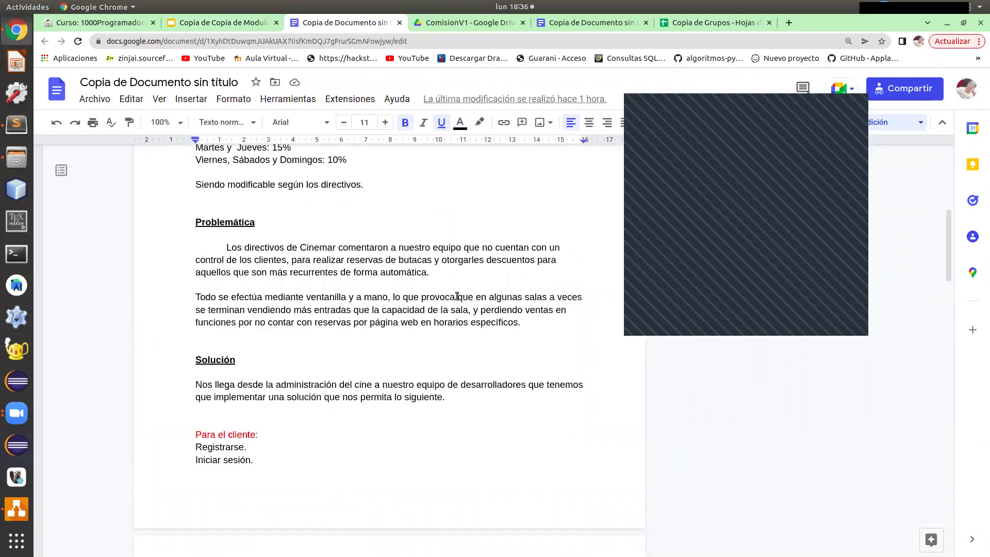
pyautogui.scroll(-12, 444, 334)
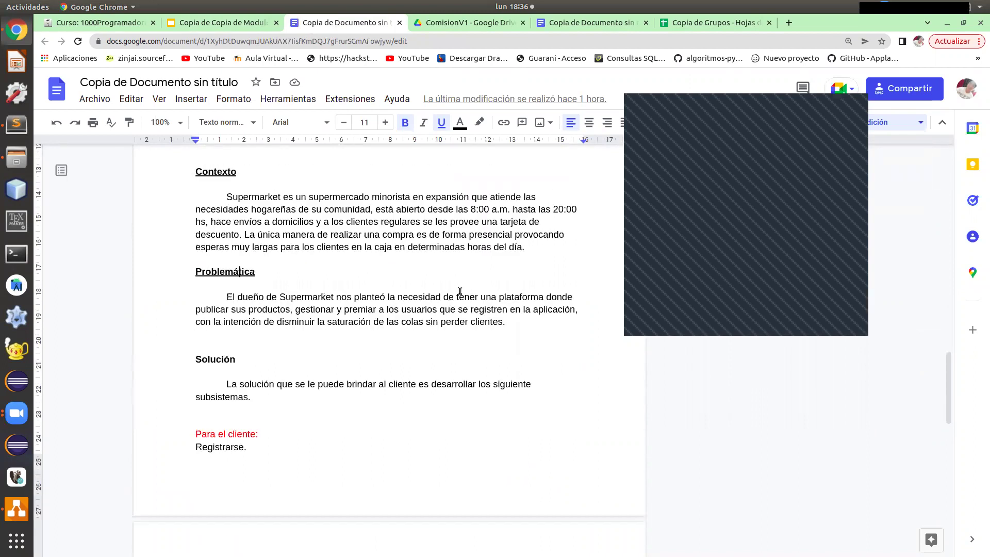
pyautogui.scroll(-8, 449, 281)
pyautogui.scroll(20, 447, 287)
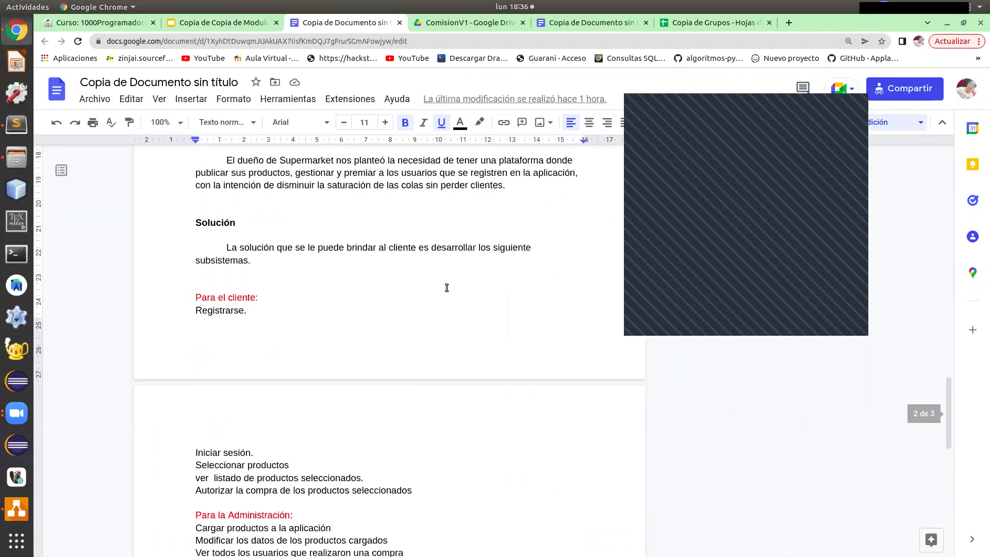
pyautogui.scroll(15, 446, 287)
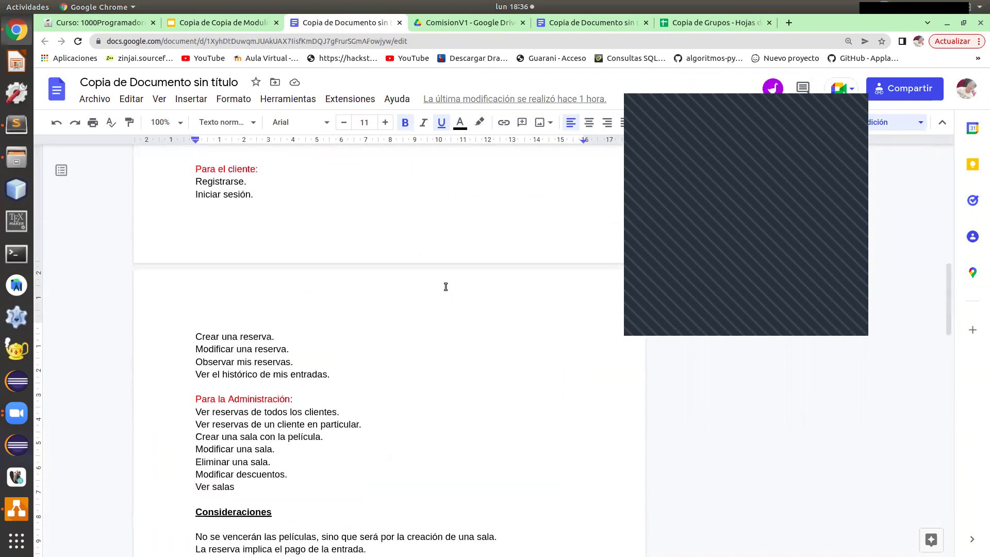
pyautogui.scroll(10, 446, 287)
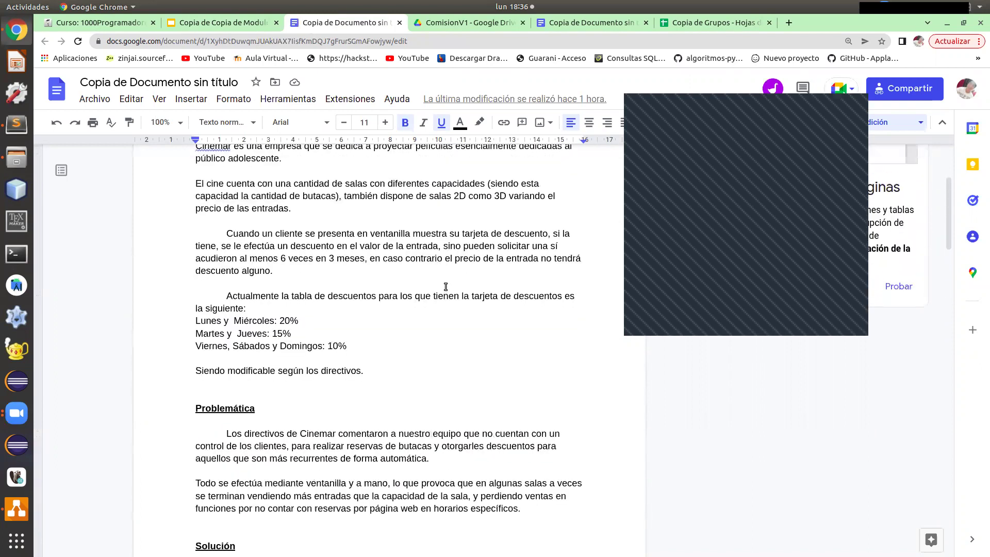
pyautogui.scroll(1, 445, 286)
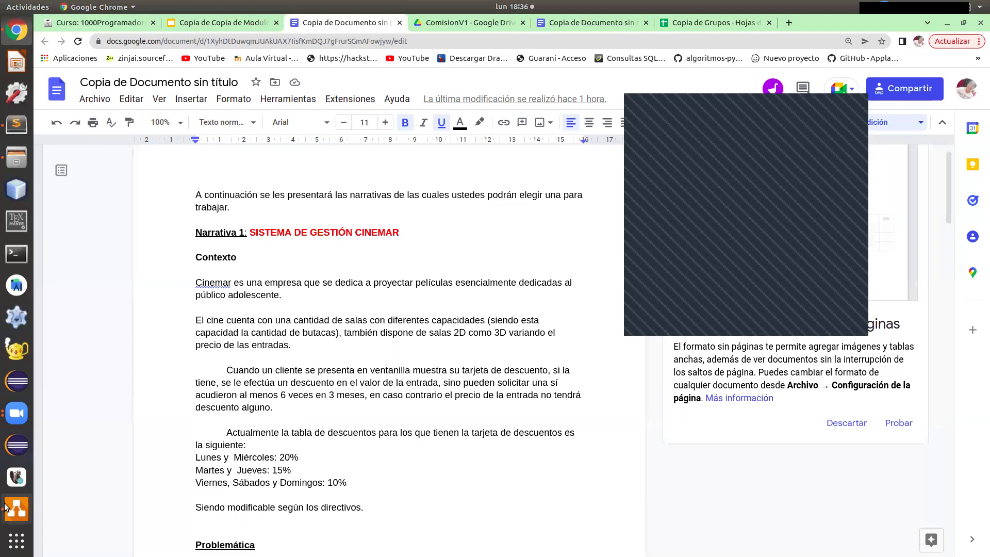
pyautogui.moveTo(6, 508); pyautogui.dragTo(19, 509)
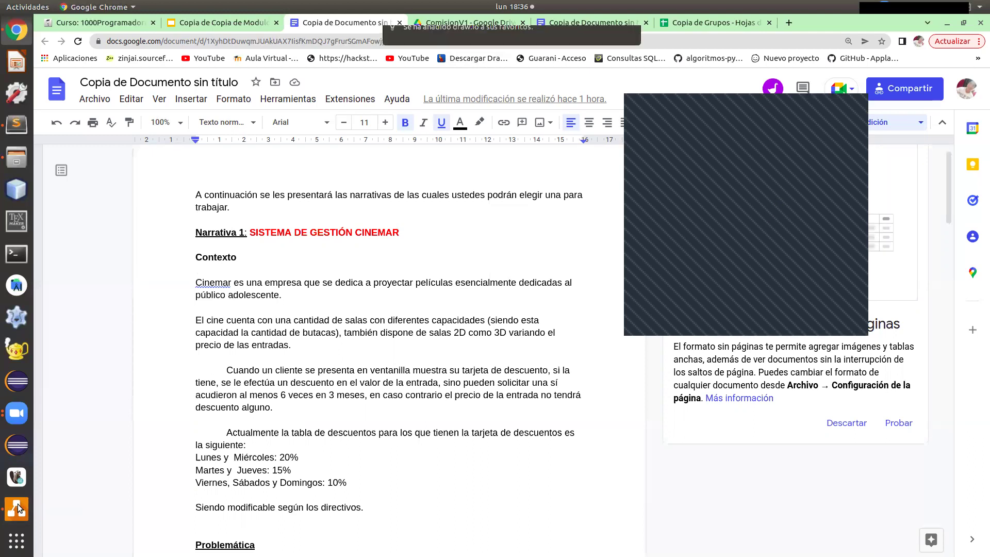
# Bring draw.io forward, maximize its window, and start a new diagram with Archivo > Nuevo.
pyautogui.click(18, 509)
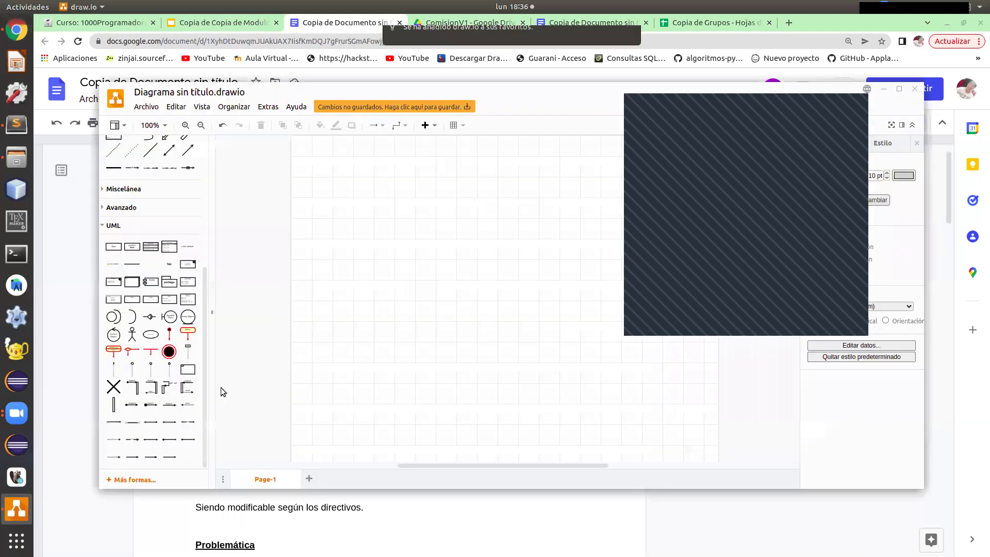
pyautogui.click(897, 91)
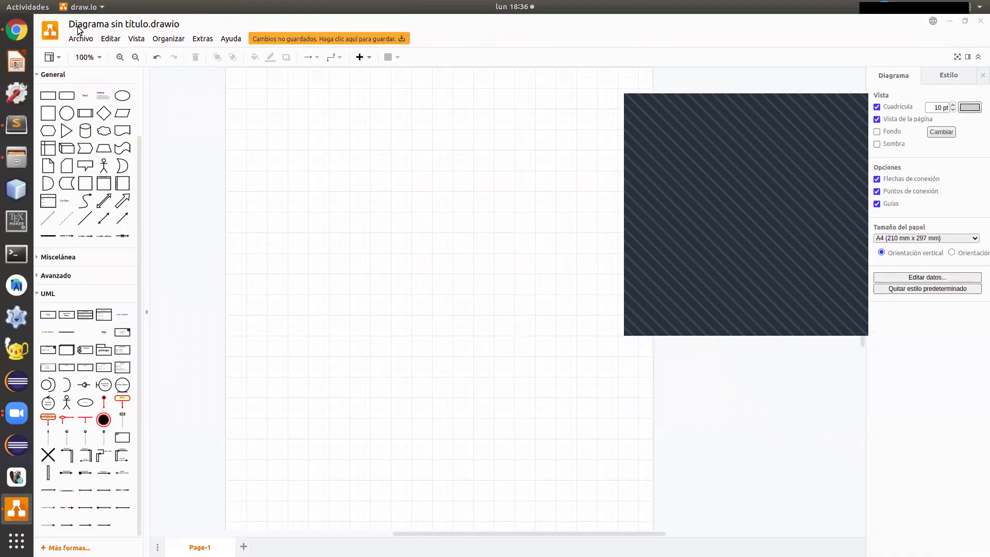
pyautogui.click(77, 46)
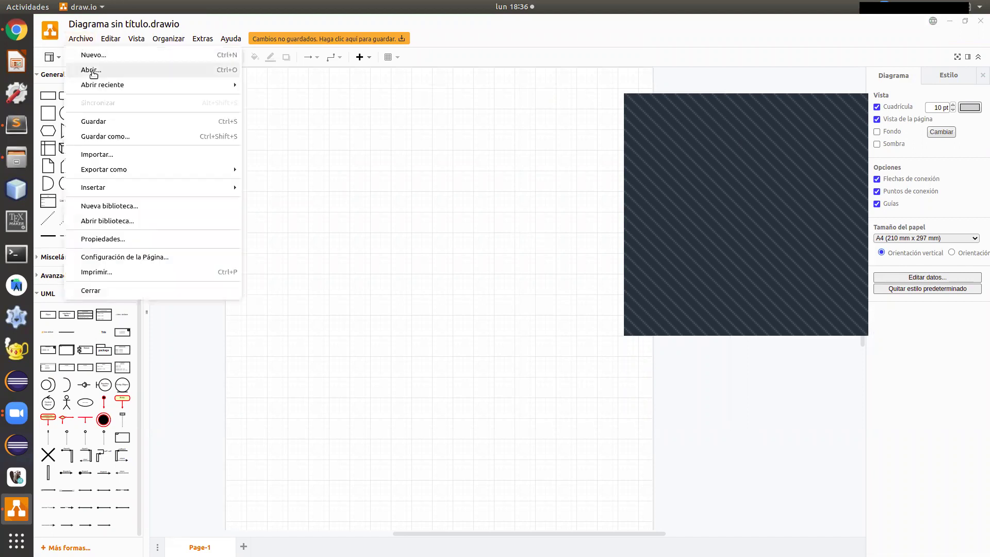
pyautogui.click(94, 59)
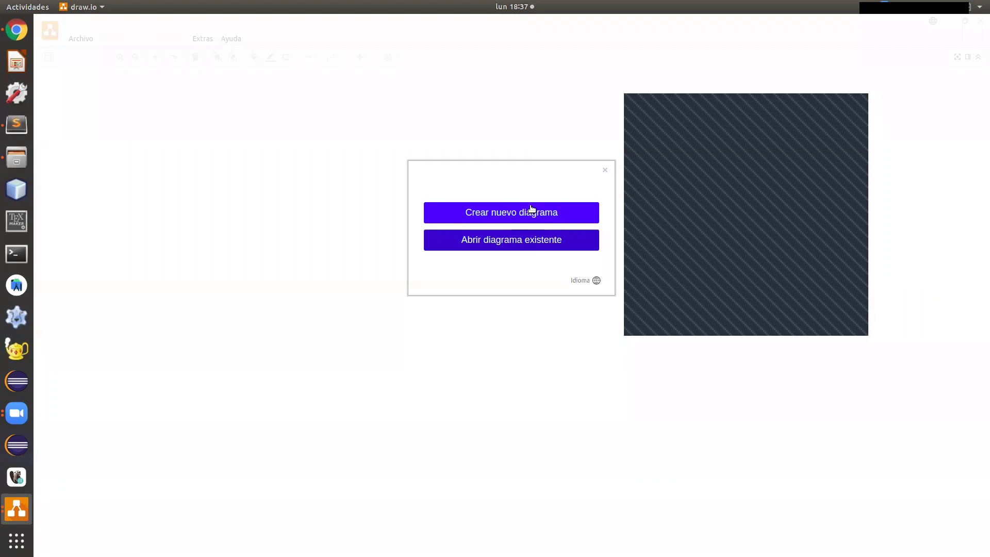
# Create a new diagram from the Diagrama de clases template.
pyautogui.click(531, 209)
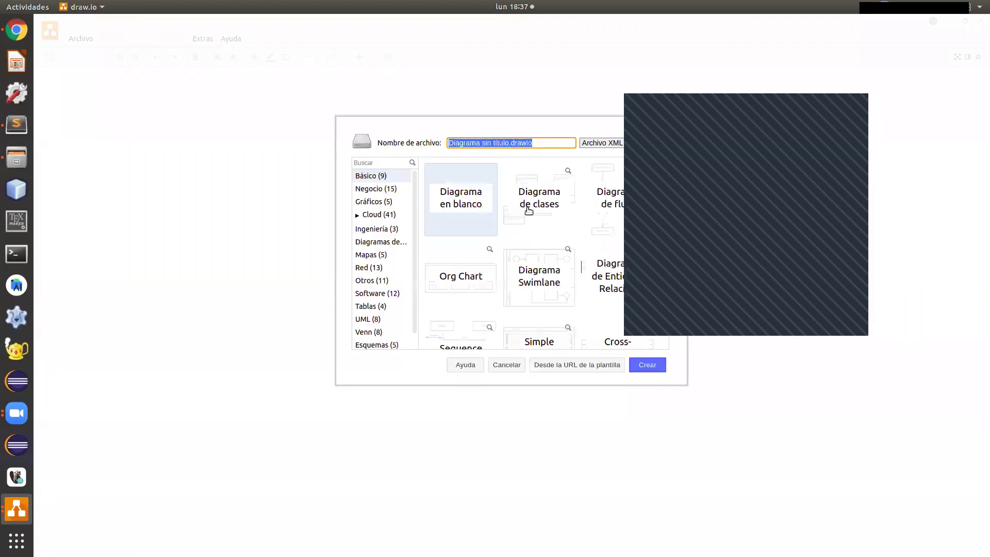
pyautogui.click(667, 128)
pyautogui.scroll(-2, 563, 253)
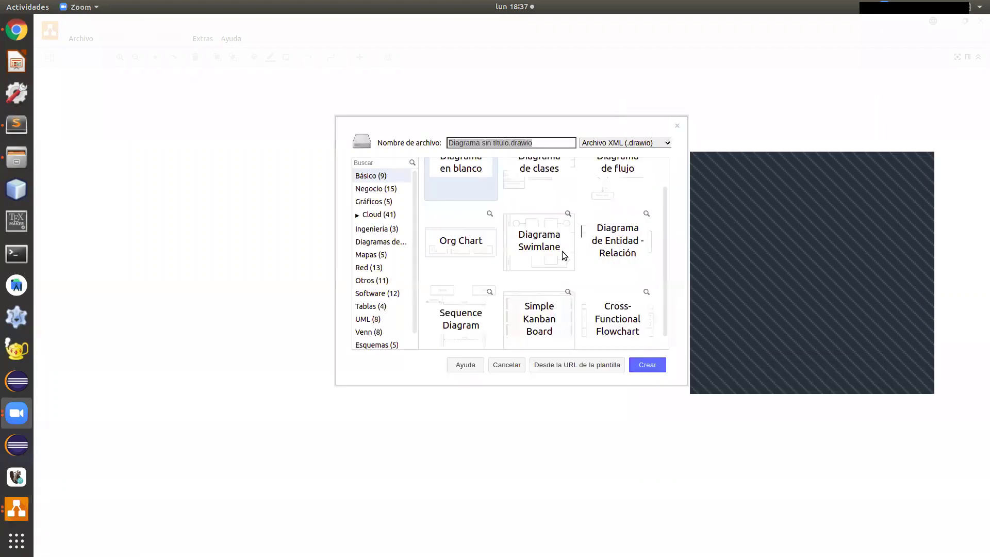
pyautogui.scroll(2, 593, 227)
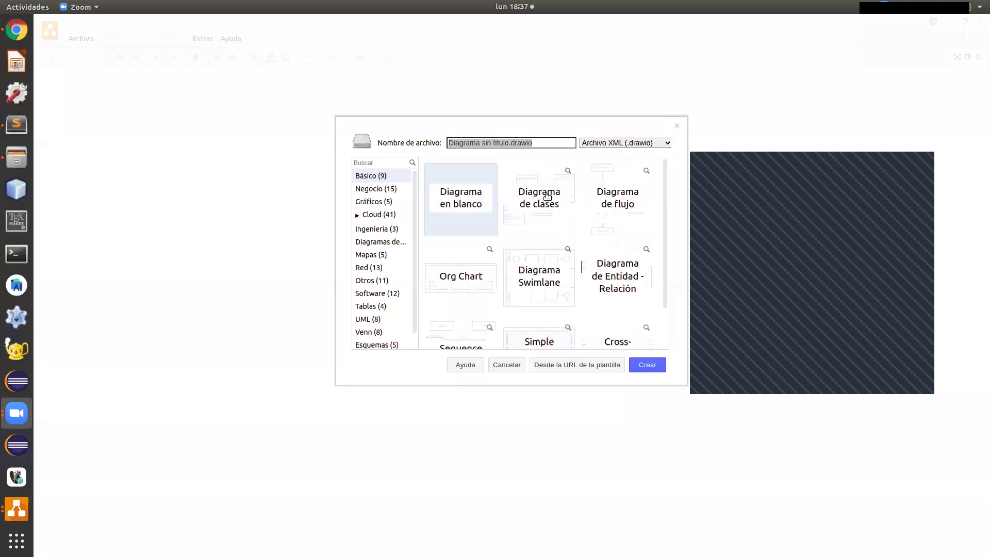
pyautogui.click(549, 208)
pyautogui.click(640, 364)
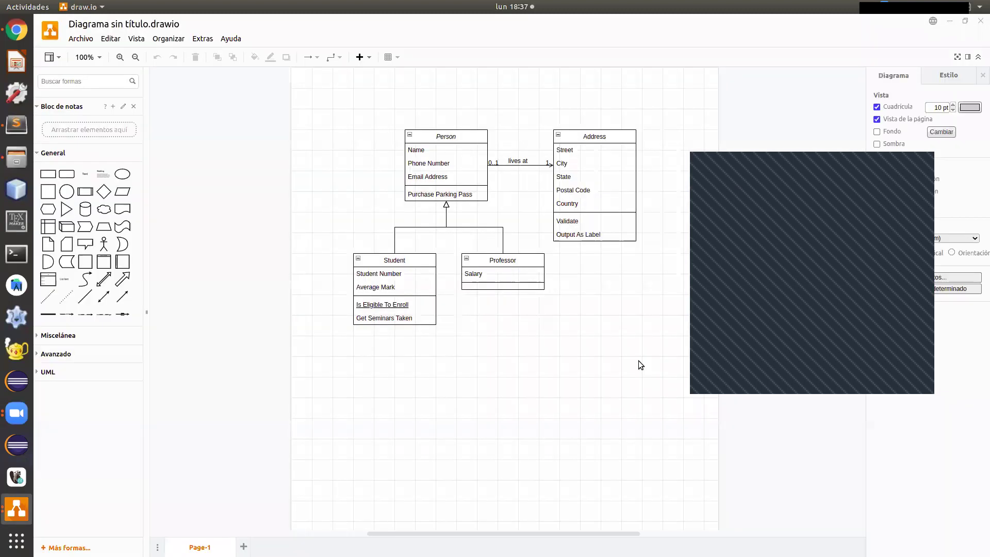
# Delete the template's Person, Professor, Student and Address classes and their links.
pyautogui.click(426, 313)
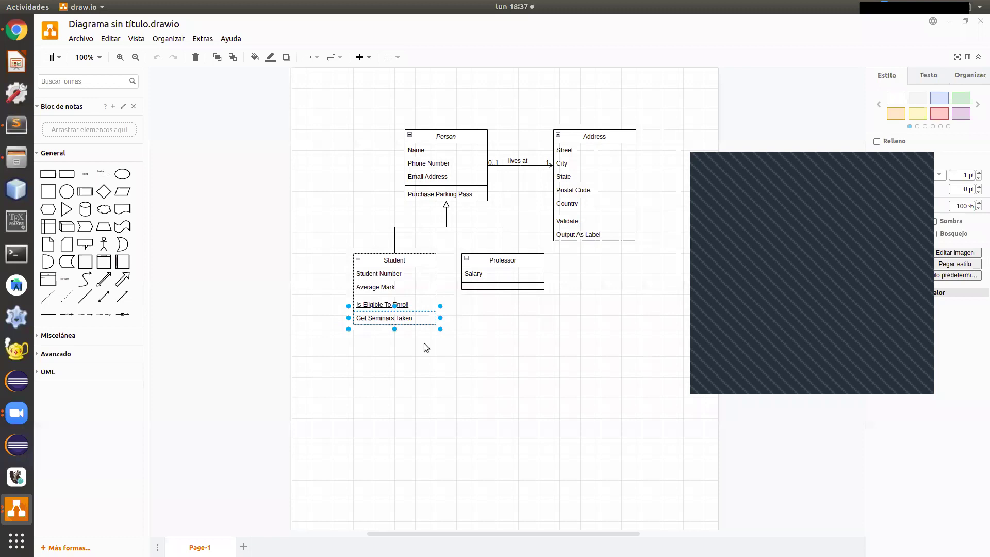
pyautogui.click(423, 342)
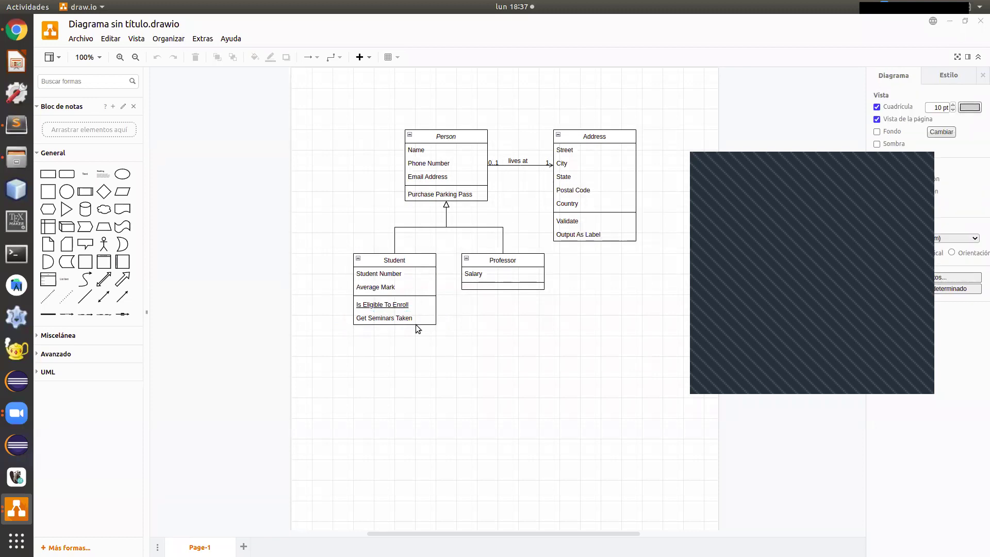
pyautogui.moveTo(387, 343); pyautogui.dragTo(613, 159)
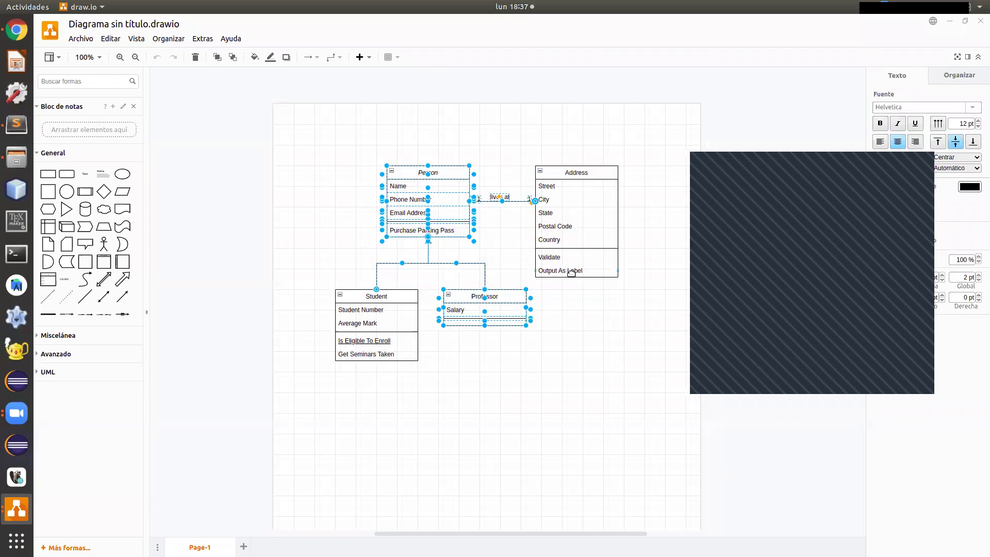
pyautogui.press('Delete')
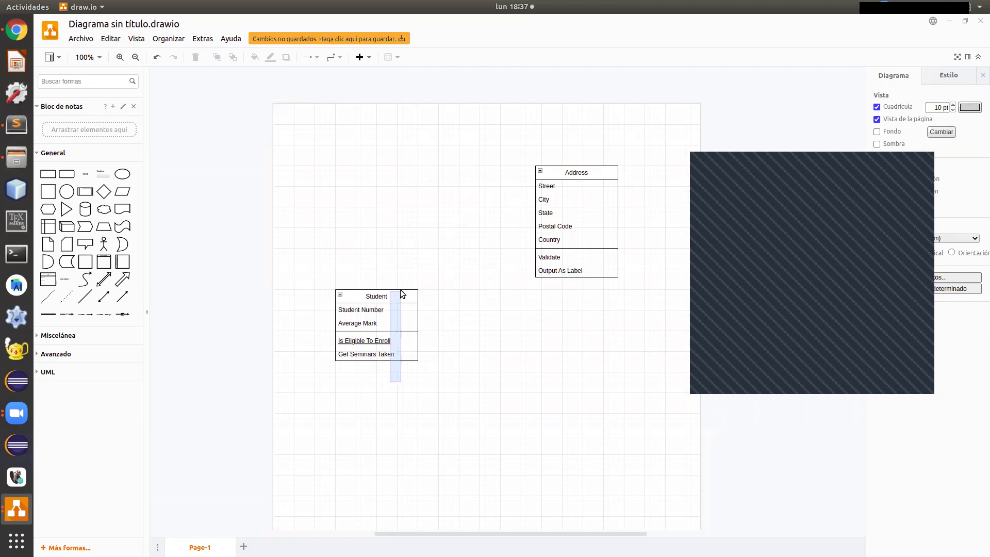
pyautogui.moveTo(424, 288); pyautogui.dragTo(311, 380)
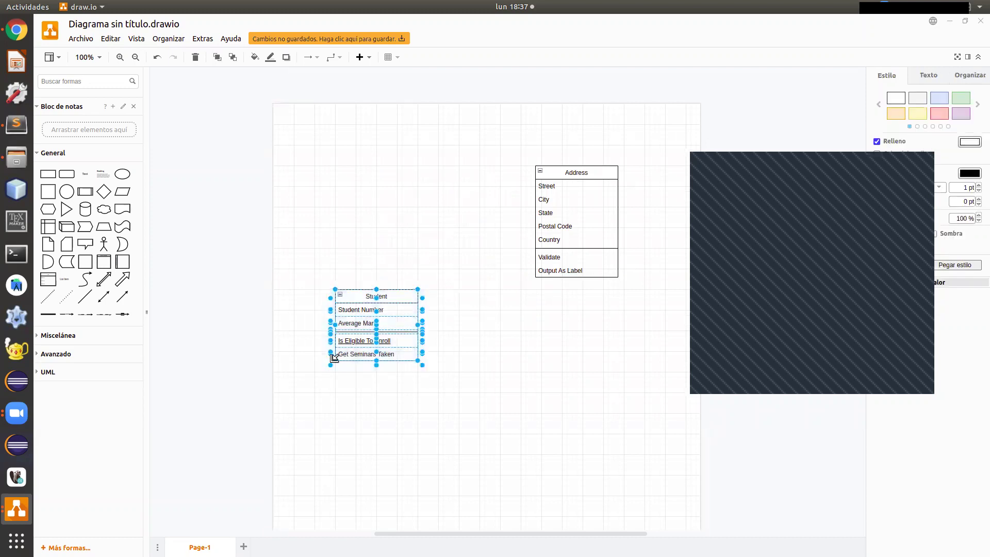
pyautogui.press('Delete')
pyautogui.moveTo(601, 206); pyautogui.dragTo(634, 155)
pyautogui.press('Delete')
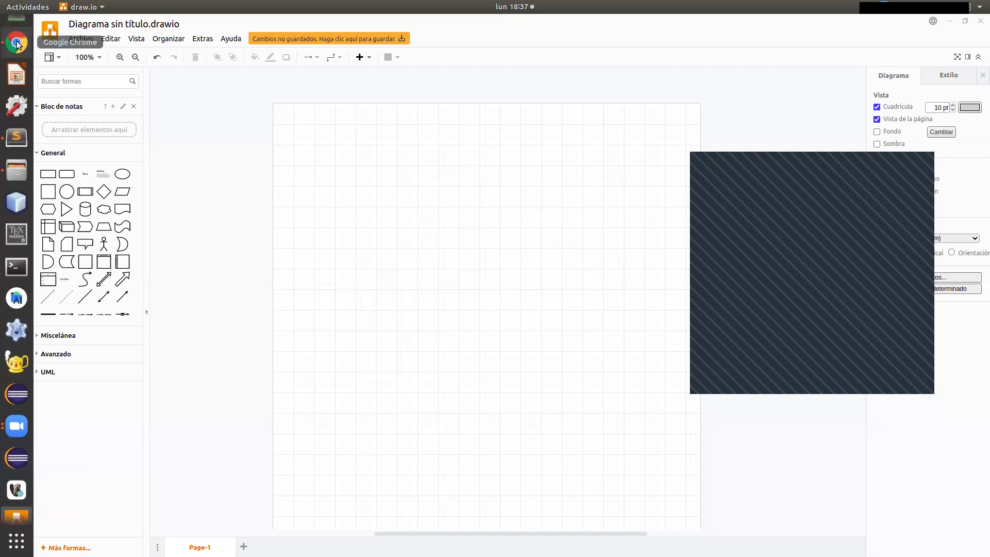
pyautogui.click(17, 44)
pyautogui.scroll(-10, 410, 237)
pyautogui.scroll(8, 372, 218)
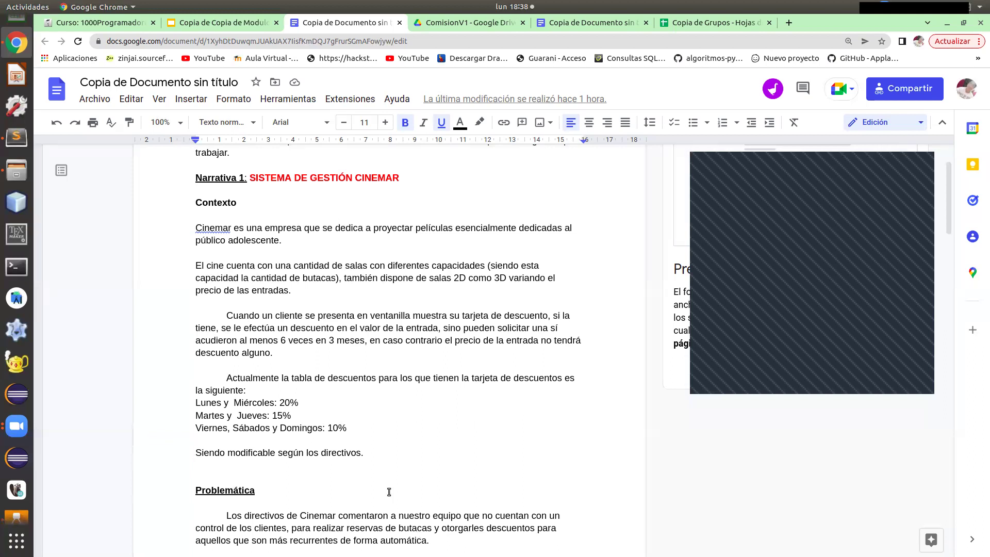
pyautogui.scroll(-5, 388, 492)
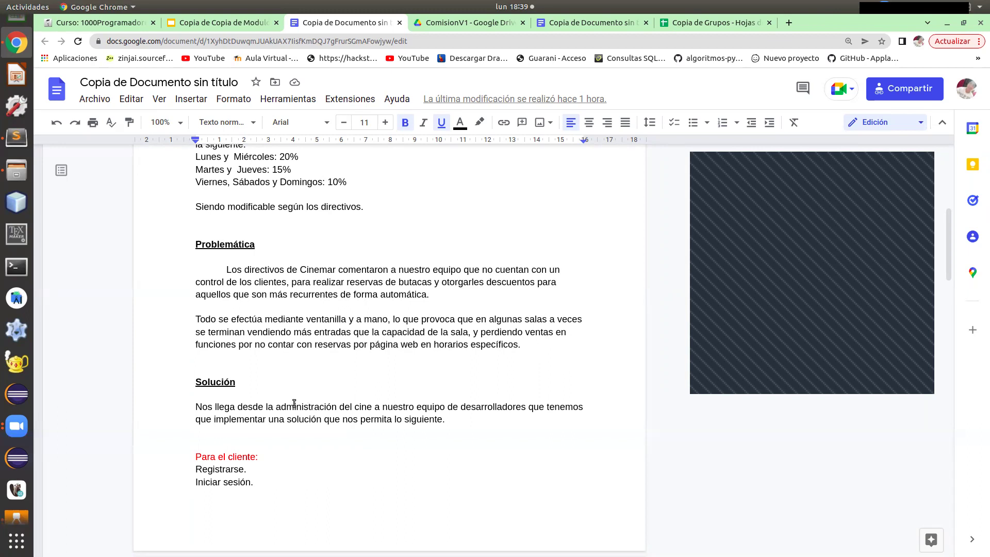
pyautogui.scroll(-4, 289, 403)
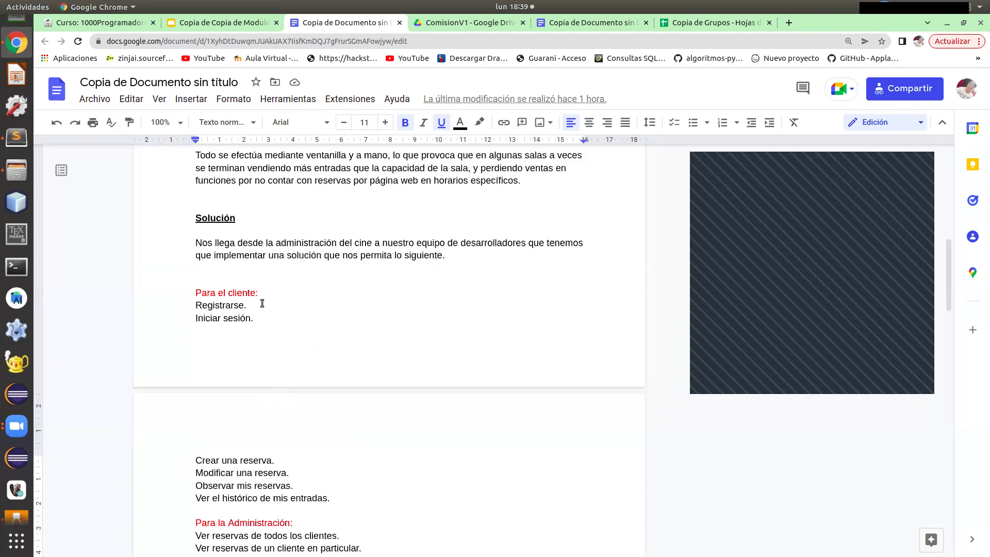
pyautogui.scroll(-6, 217, 280)
pyautogui.scroll(3, 216, 282)
pyautogui.scroll(3, 216, 286)
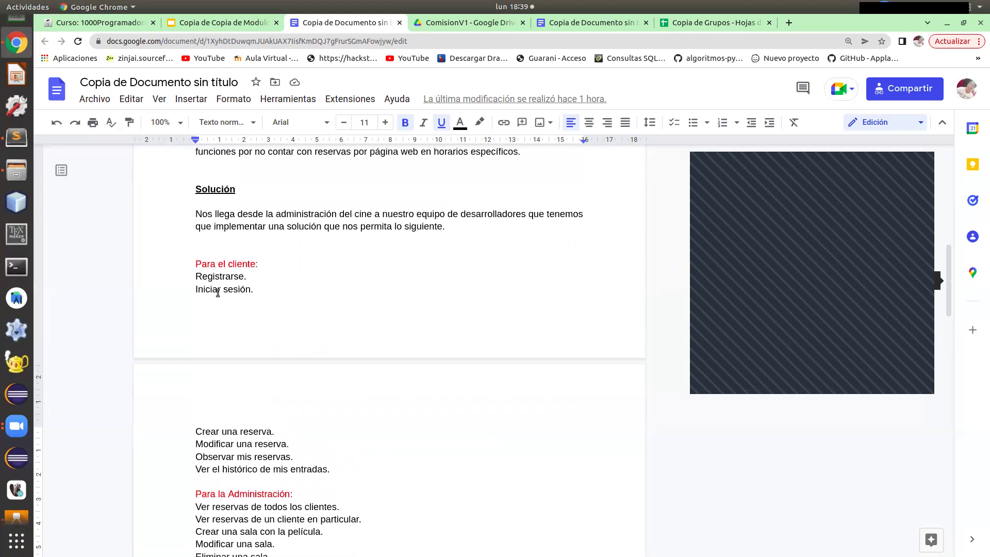
pyautogui.scroll(1, 217, 294)
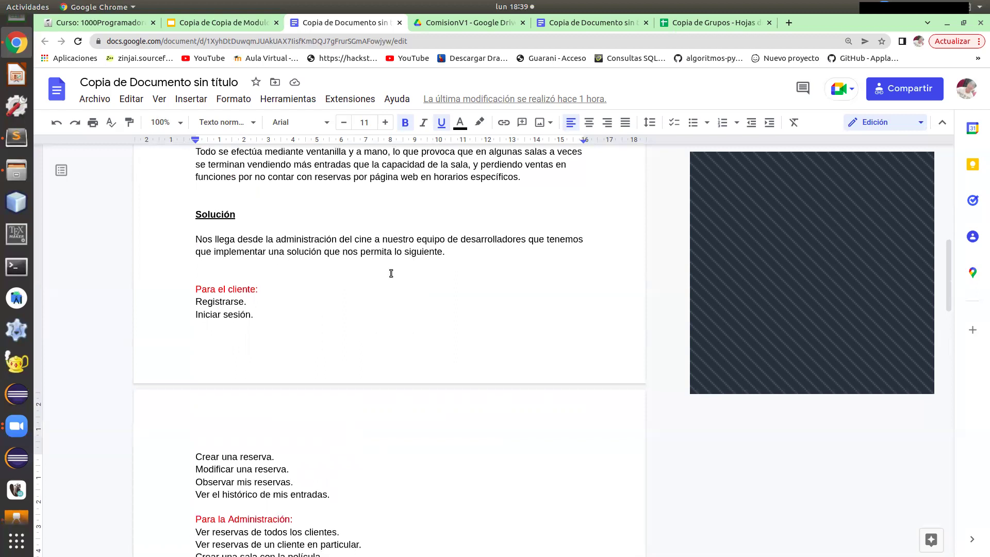
pyautogui.scroll(-3, 391, 271)
pyautogui.scroll(-1, 233, 301)
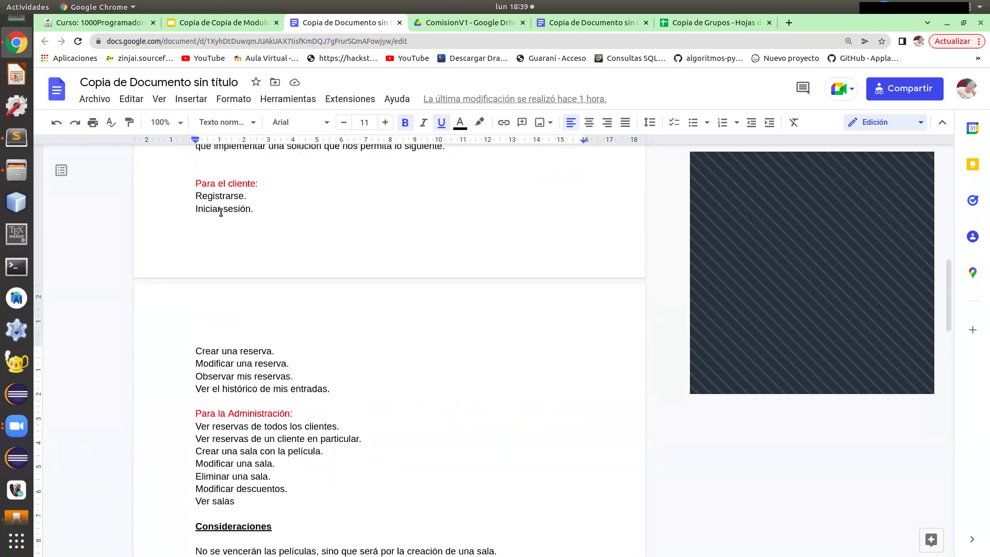
pyautogui.scroll(-2, 222, 365)
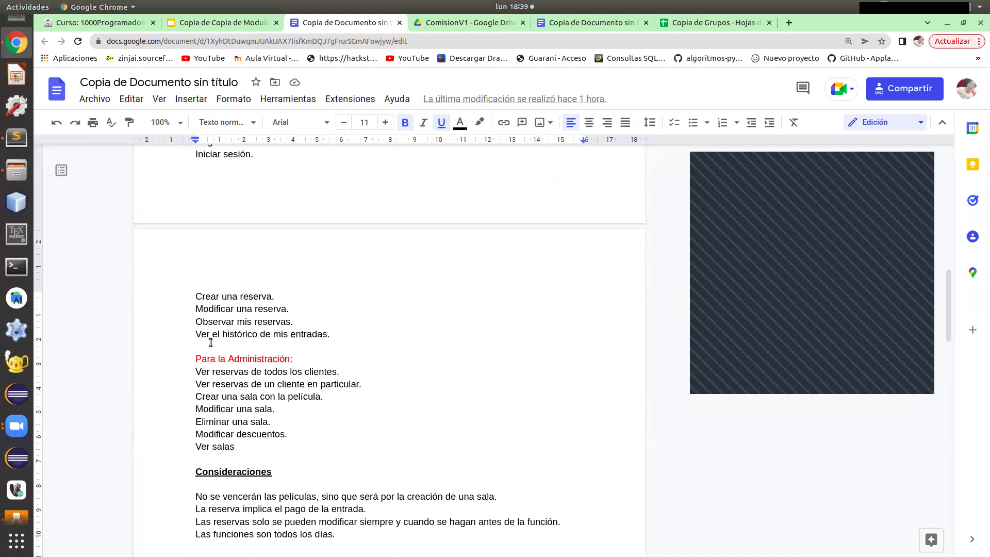
pyautogui.moveTo(329, 334); pyautogui.dragTo(195, 296)
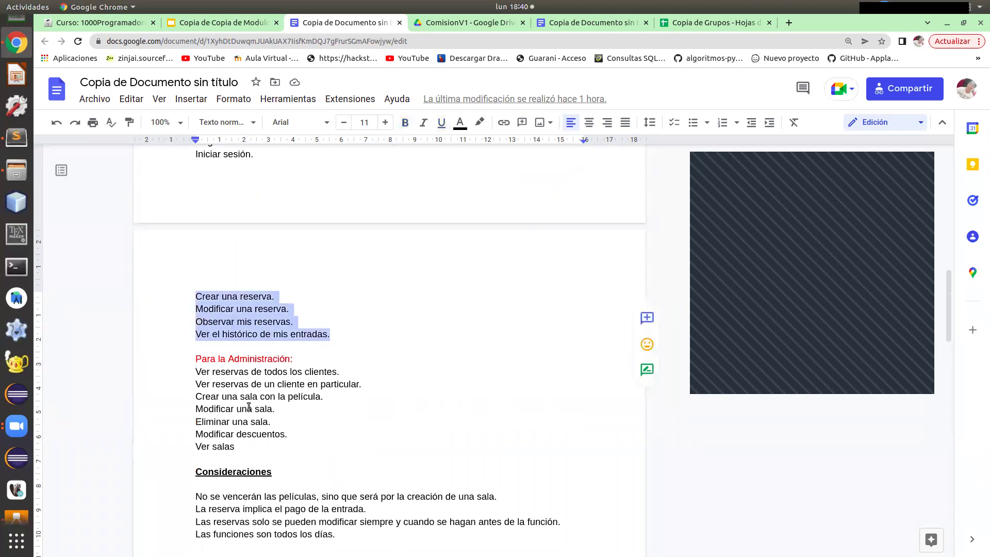
pyautogui.scroll(-4, 249, 407)
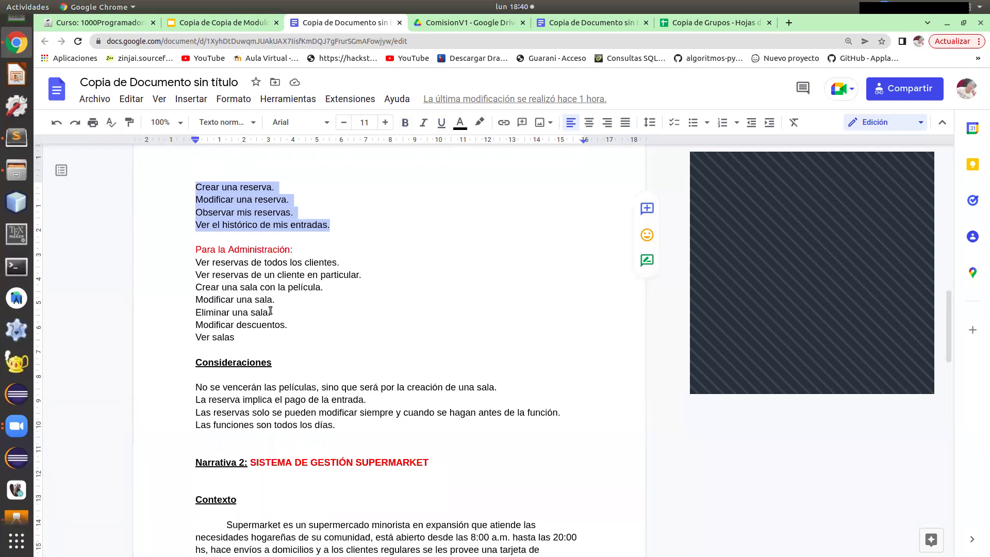
pyautogui.moveTo(289, 324); pyautogui.dragTo(202, 200)
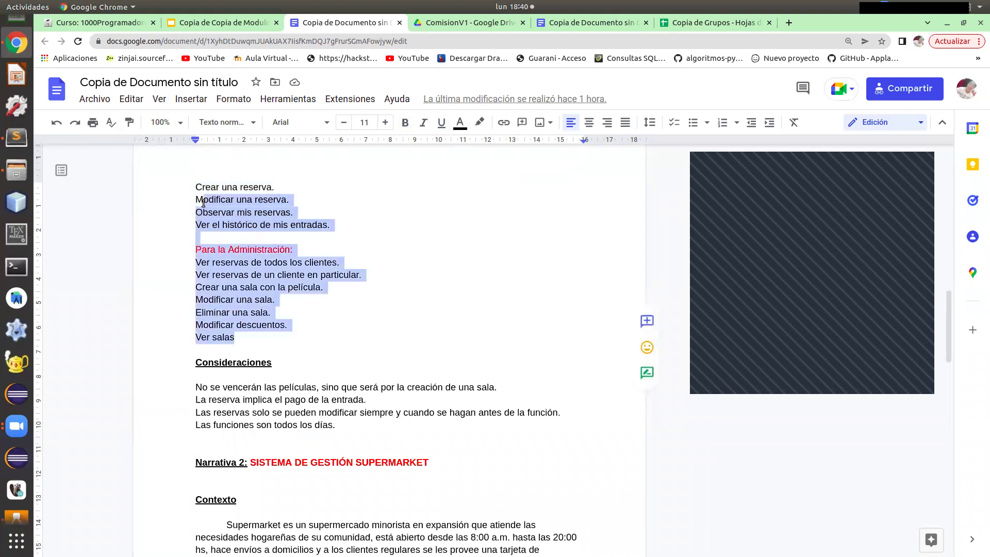
pyautogui.click(328, 225)
pyautogui.scroll(3, 320, 270)
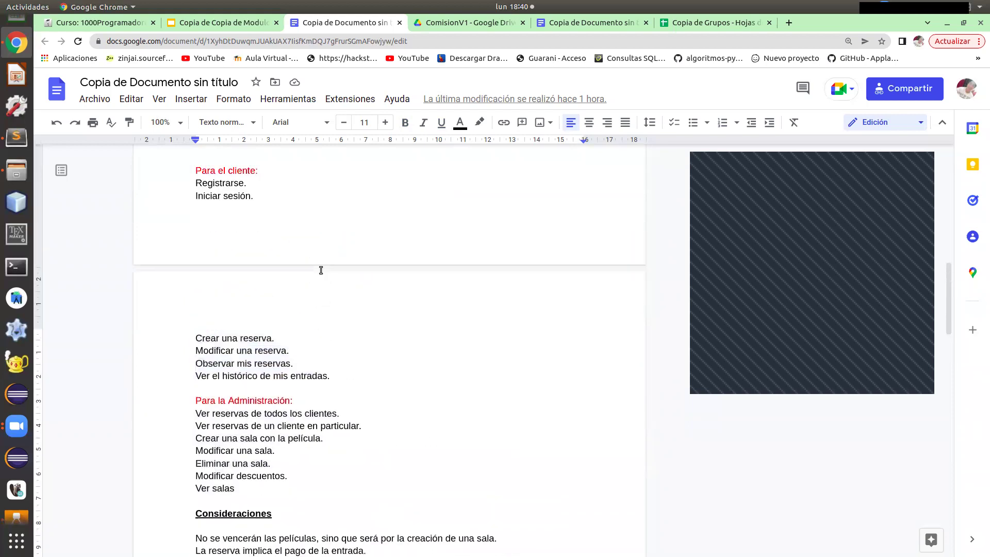
pyautogui.moveTo(192, 189); pyautogui.dragTo(242, 501)
pyautogui.scroll(-3, 296, 381)
pyautogui.click(287, 382)
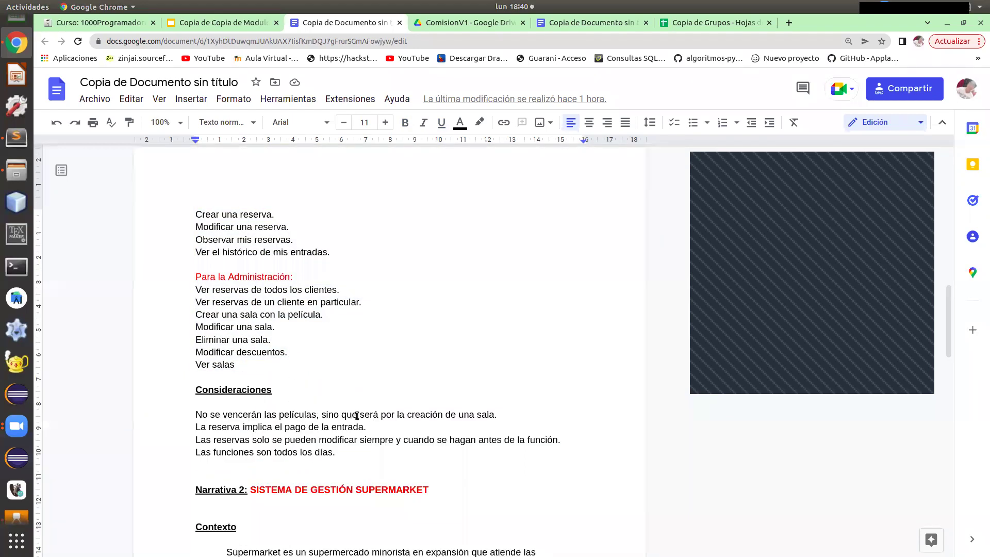
pyautogui.doubleClick(498, 414)
pyautogui.moveTo(448, 414); pyautogui.dragTo(192, 412)
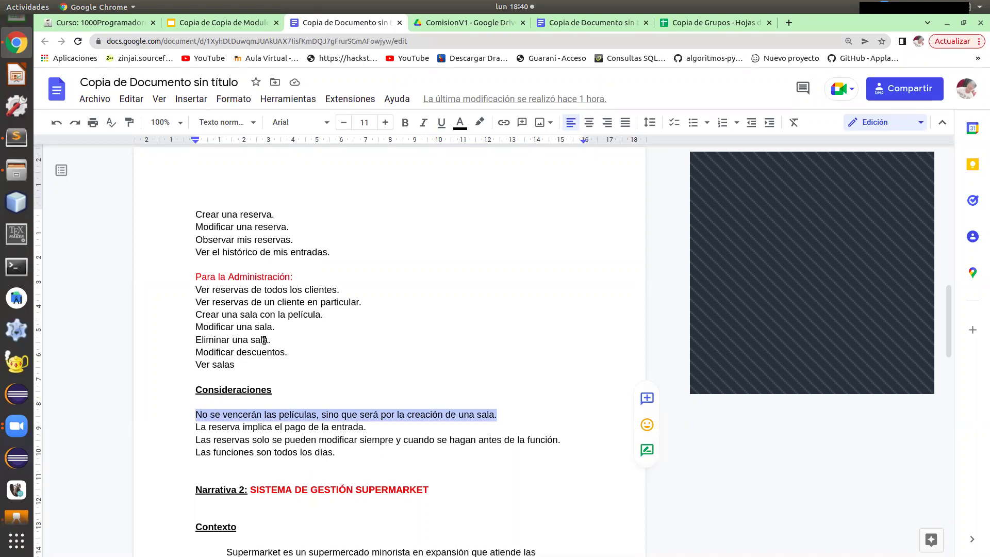
pyautogui.moveTo(269, 339); pyautogui.dragTo(195, 339)
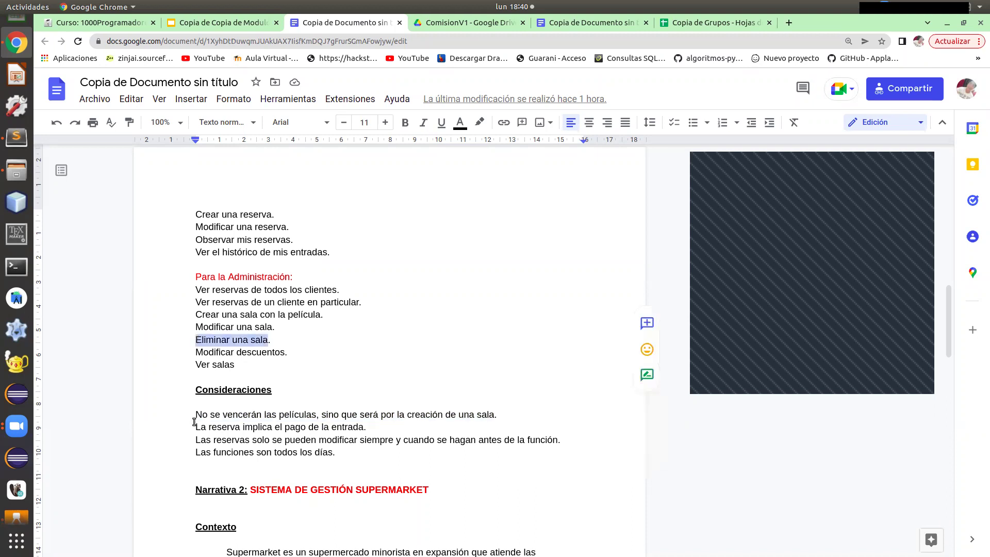
pyautogui.tripleClick(194, 422)
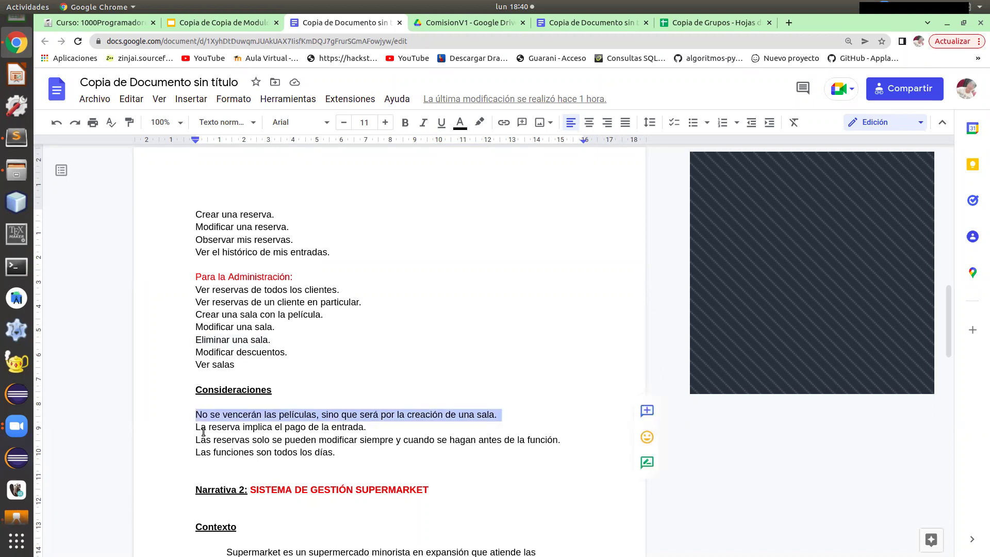
pyautogui.click(367, 426)
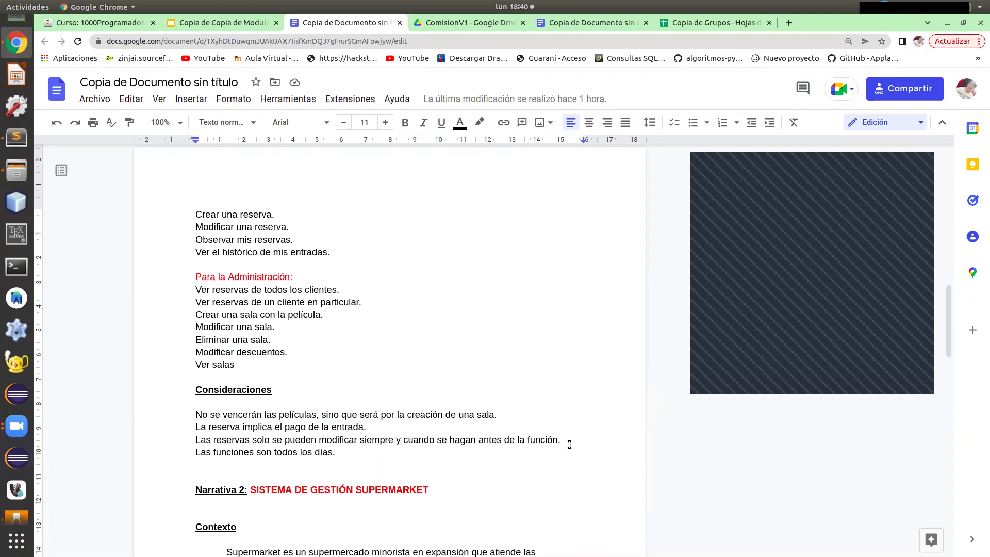
pyautogui.moveTo(570, 444); pyautogui.dragTo(191, 442)
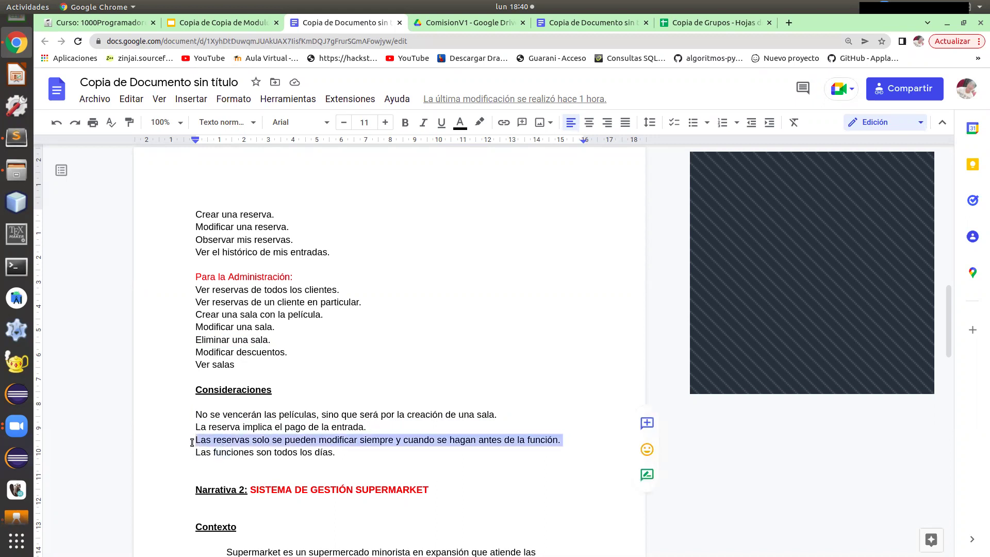
pyautogui.click(297, 441)
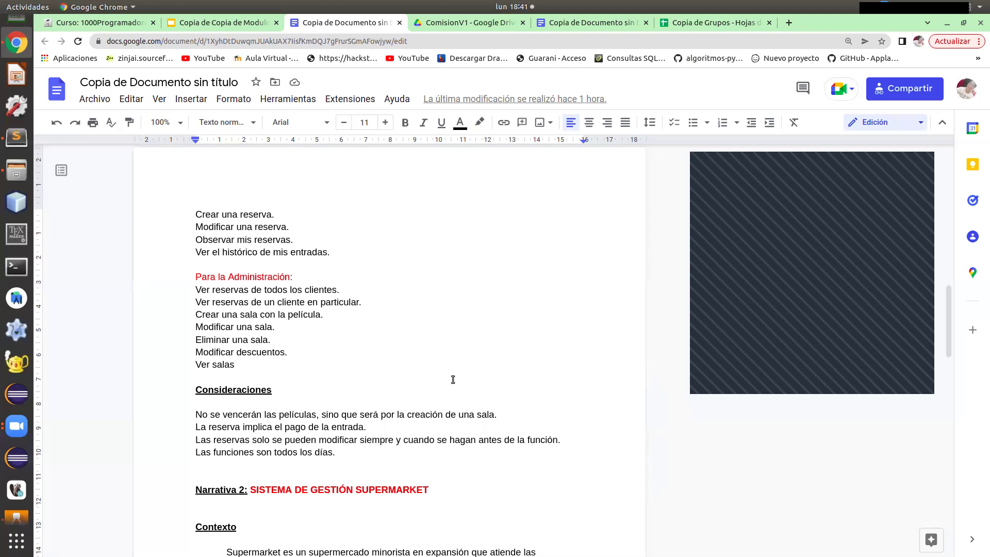
pyautogui.click(209, 23)
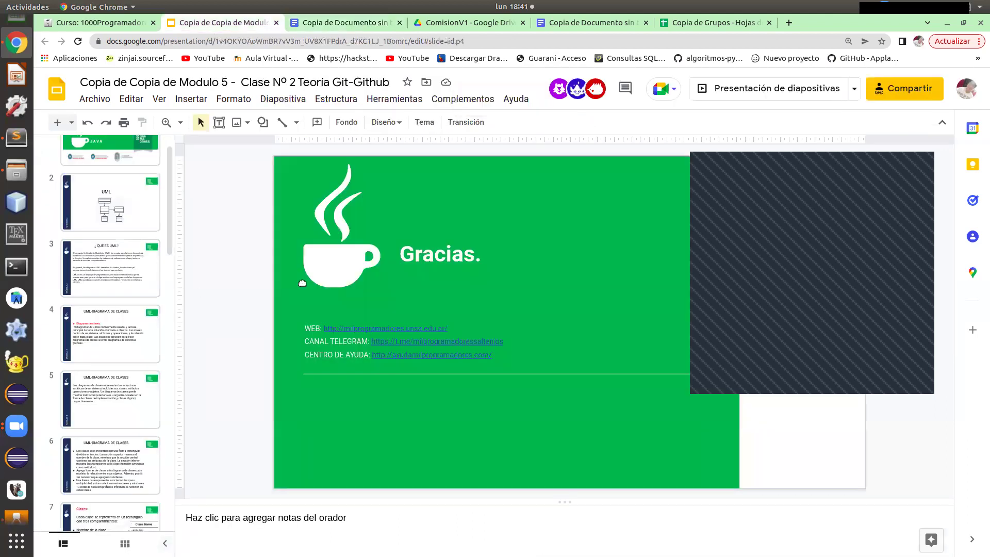
pyautogui.scroll(-15, 138, 251)
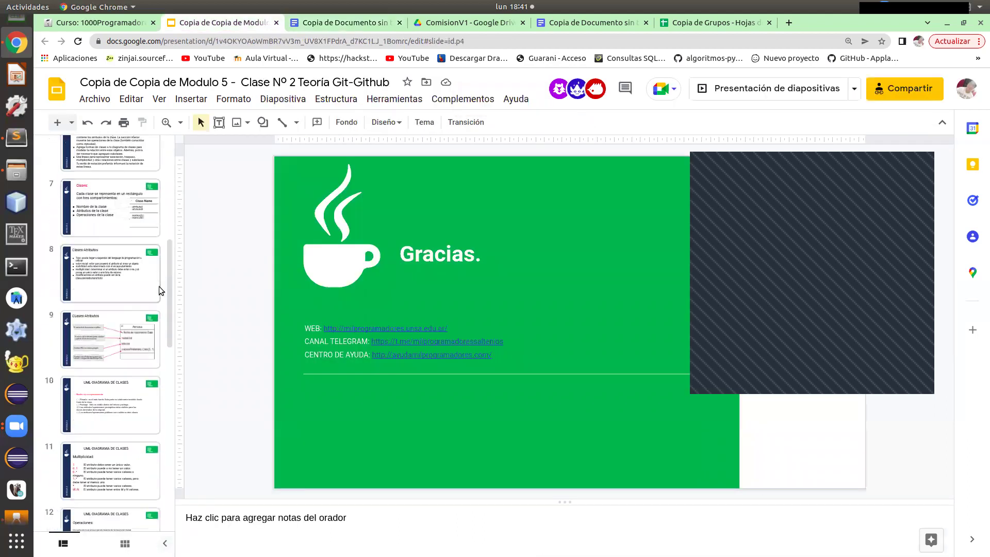
pyautogui.scroll(15, 133, 232)
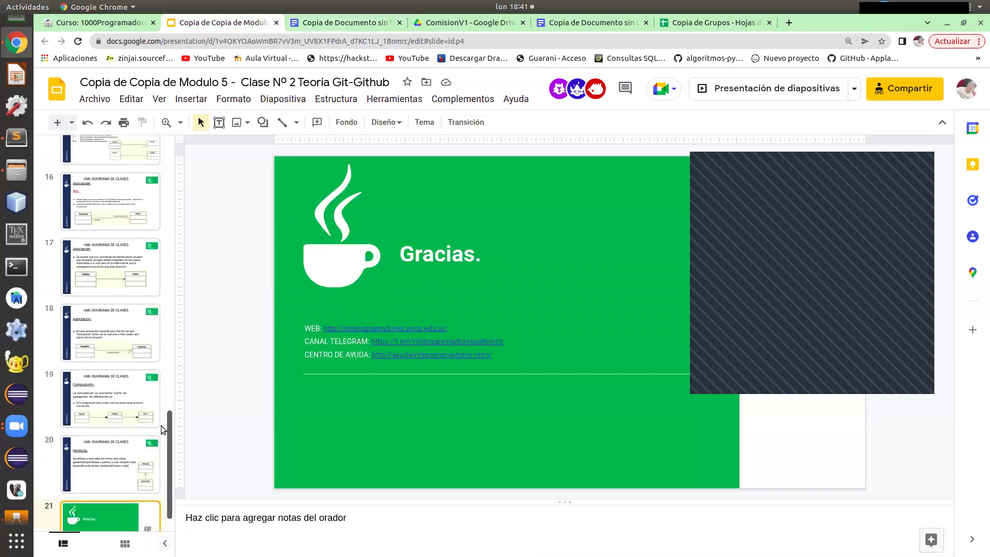
pyautogui.click(134, 232)
pyautogui.scroll(-1, 132, 237)
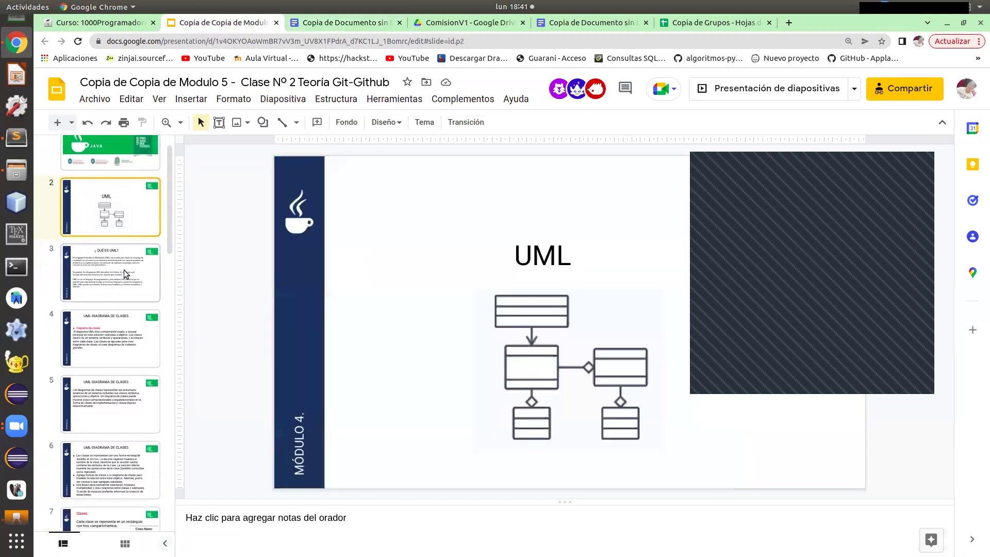
pyautogui.click(118, 255)
pyautogui.scroll(-1, 121, 258)
pyautogui.click(123, 260)
pyautogui.scroll(-1, 121, 273)
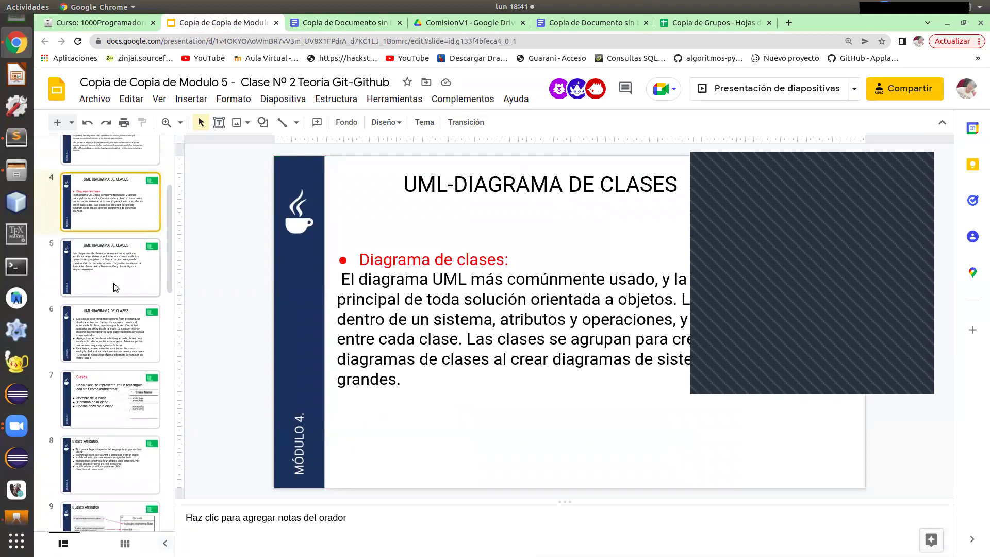
pyautogui.click(115, 287)
pyautogui.scroll(-1, 119, 271)
pyautogui.click(118, 268)
pyautogui.scroll(-1, 118, 271)
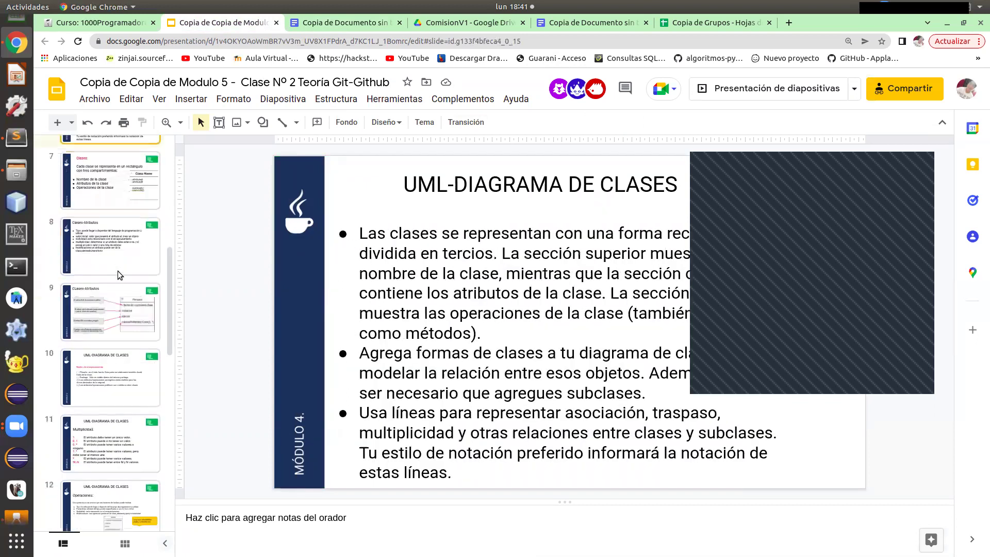
pyautogui.scroll(-3, 119, 271)
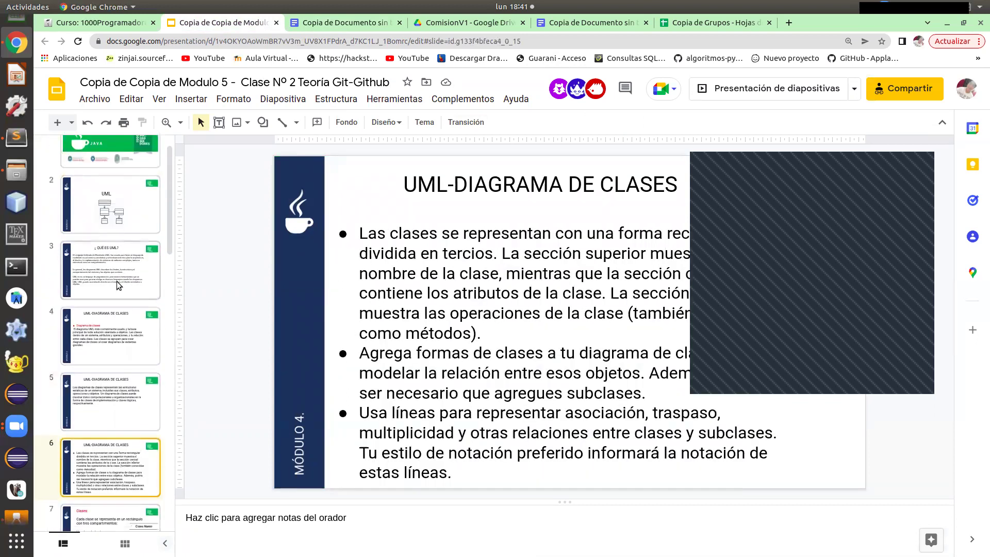
pyautogui.scroll(-10, 126, 297)
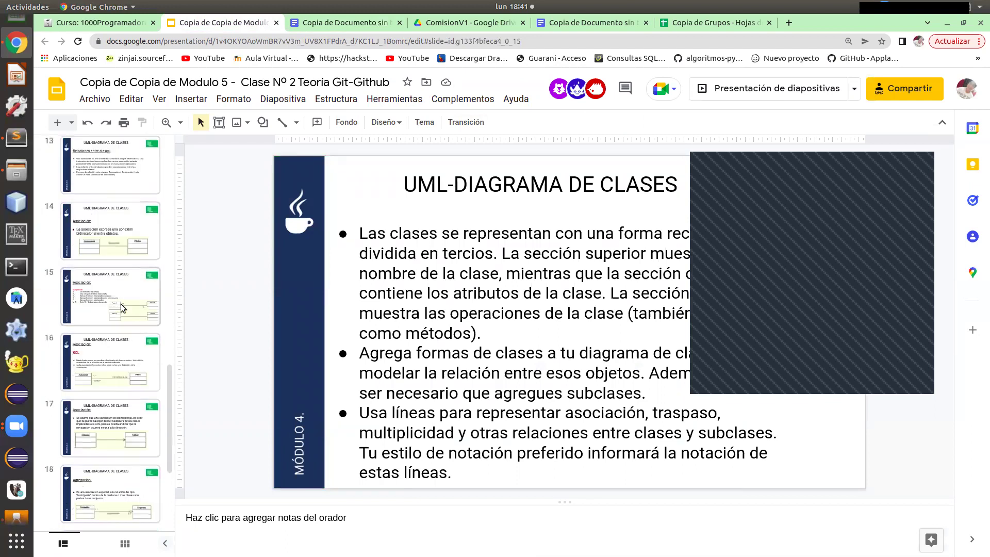
pyautogui.scroll(10, 124, 297)
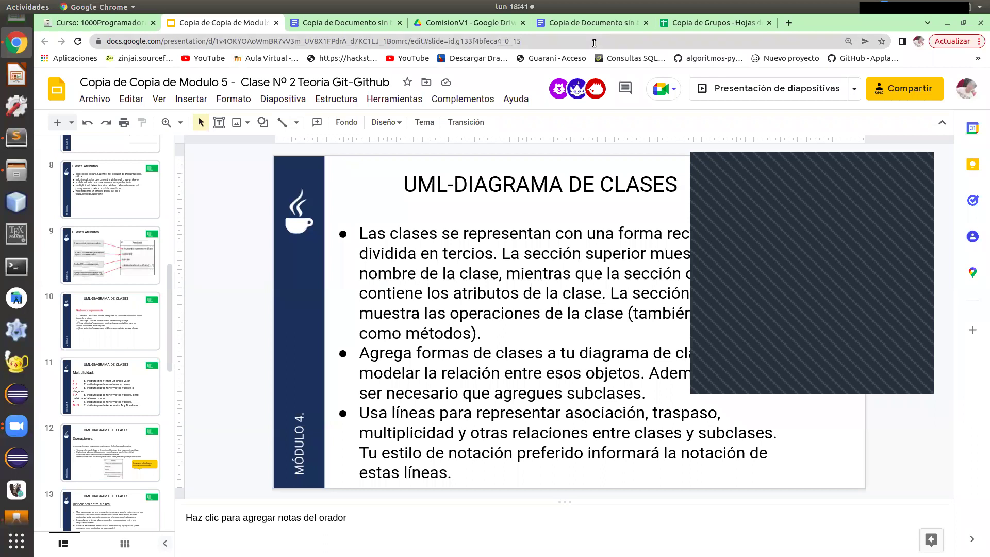
pyautogui.click(114, 24)
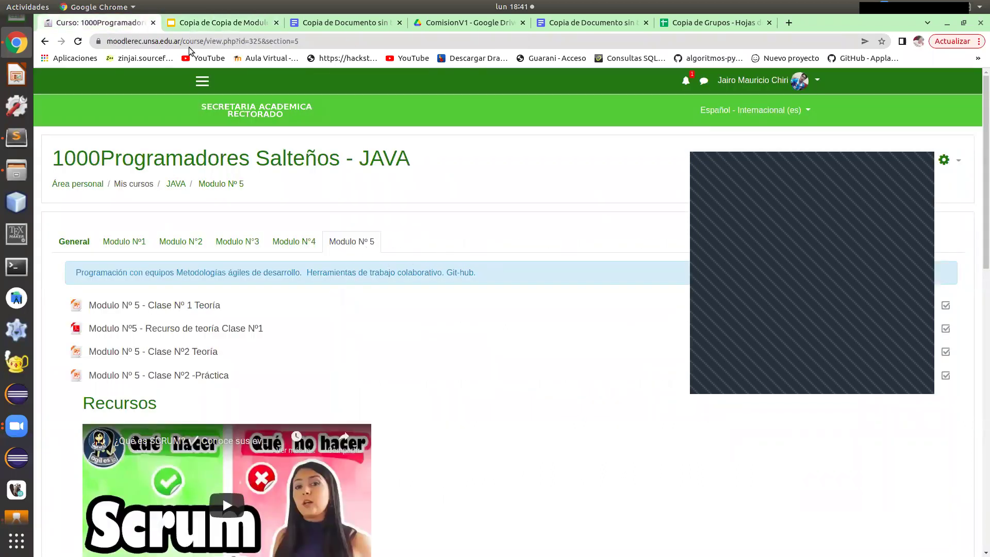
pyautogui.click(222, 22)
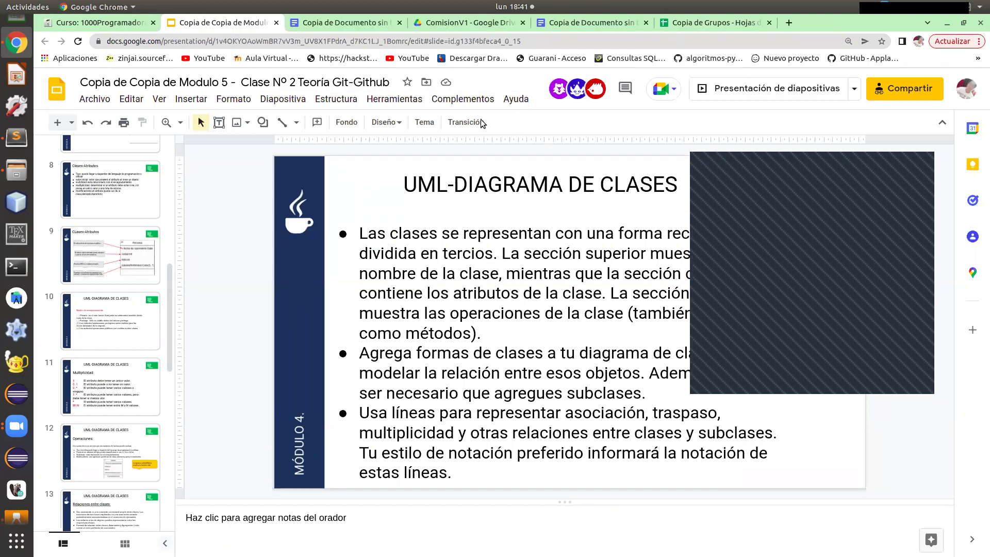
pyautogui.click(330, 22)
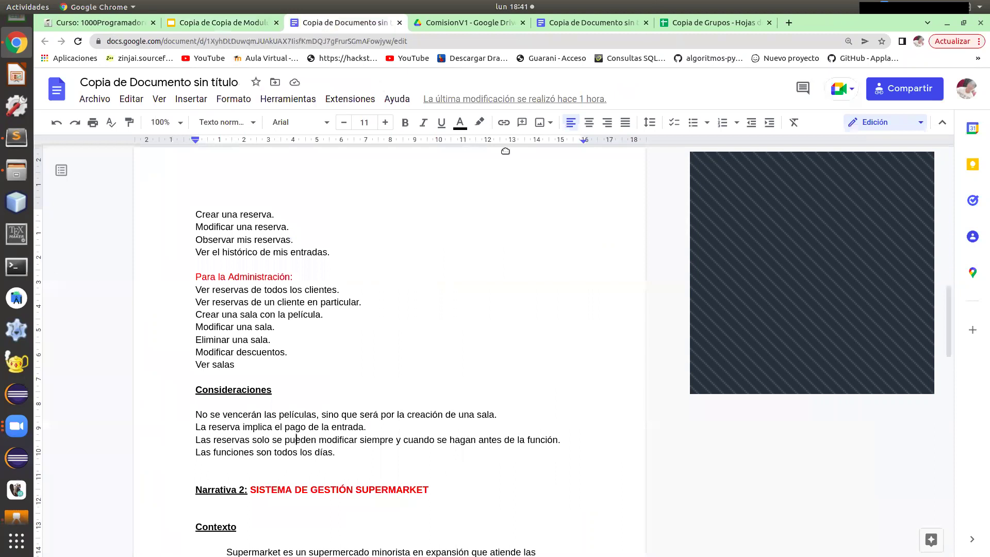
# In Consideraciones, select the sentence about paying for the reservation to review it.
pyautogui.scroll(-3, 304, 307)
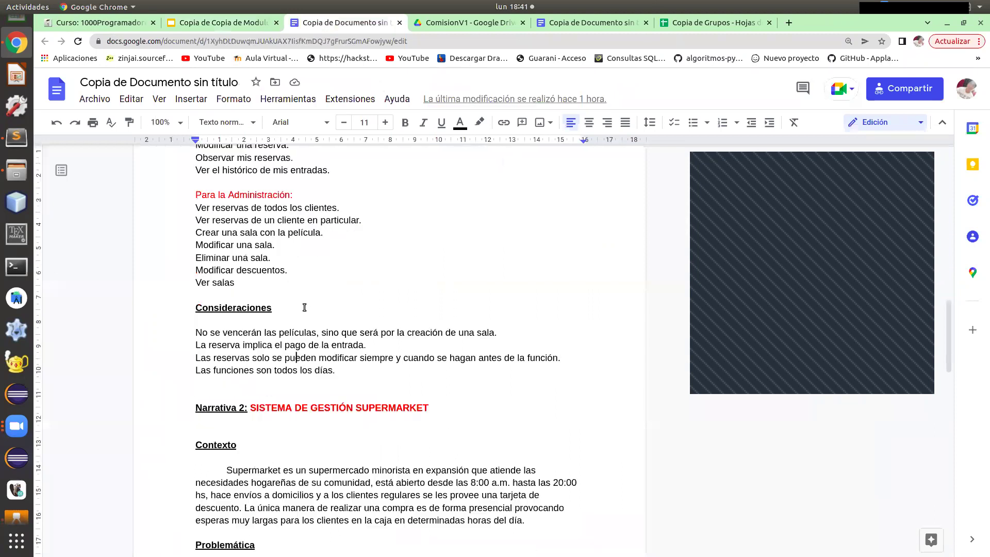
pyautogui.scroll(-3, 304, 308)
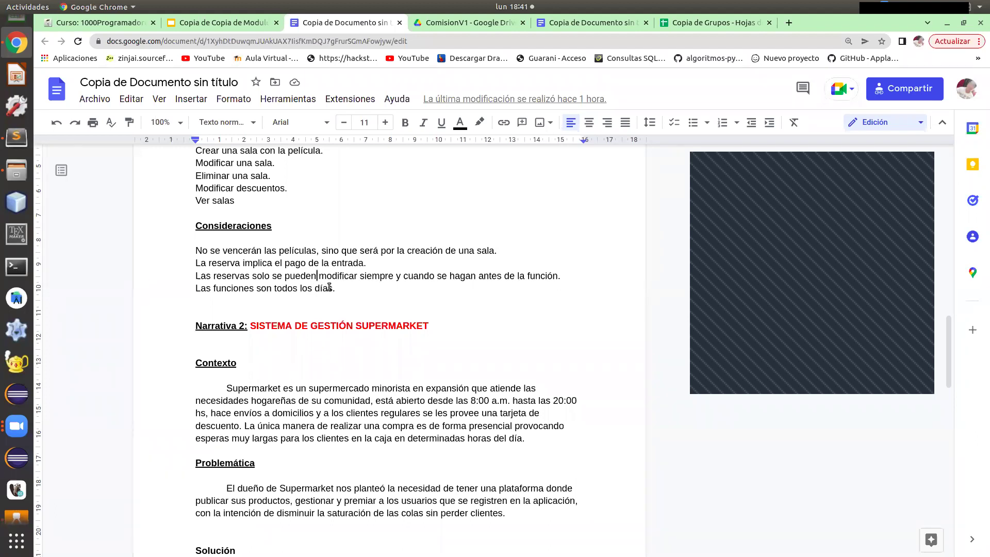
pyautogui.scroll(1, 328, 287)
pyautogui.scroll(2, 329, 287)
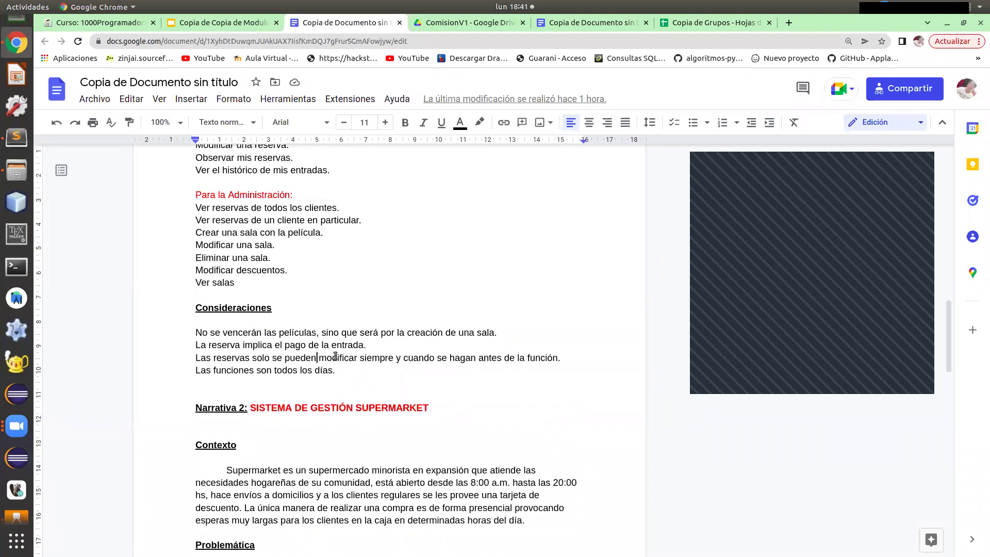
pyautogui.scroll(1, 335, 356)
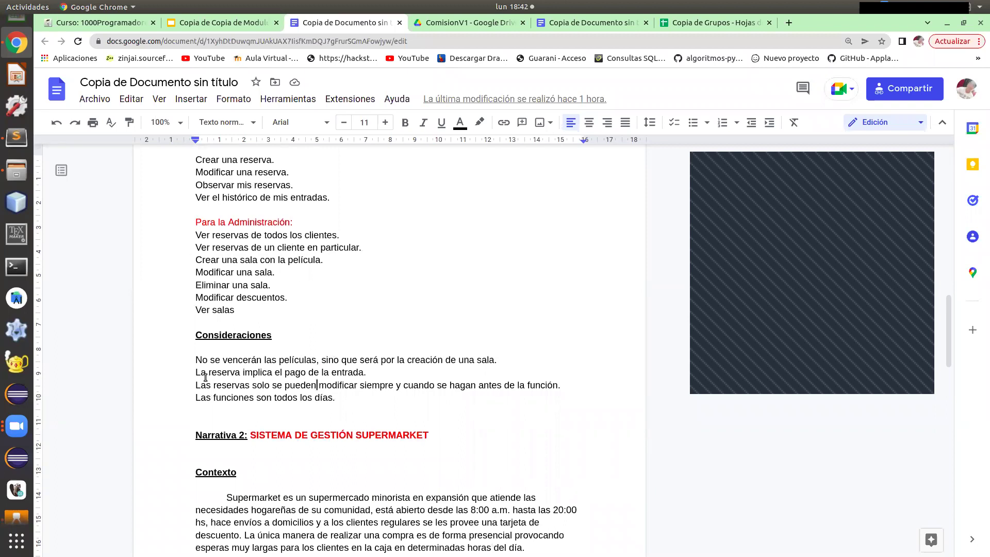
pyautogui.moveTo(208, 375); pyautogui.dragTo(367, 373)
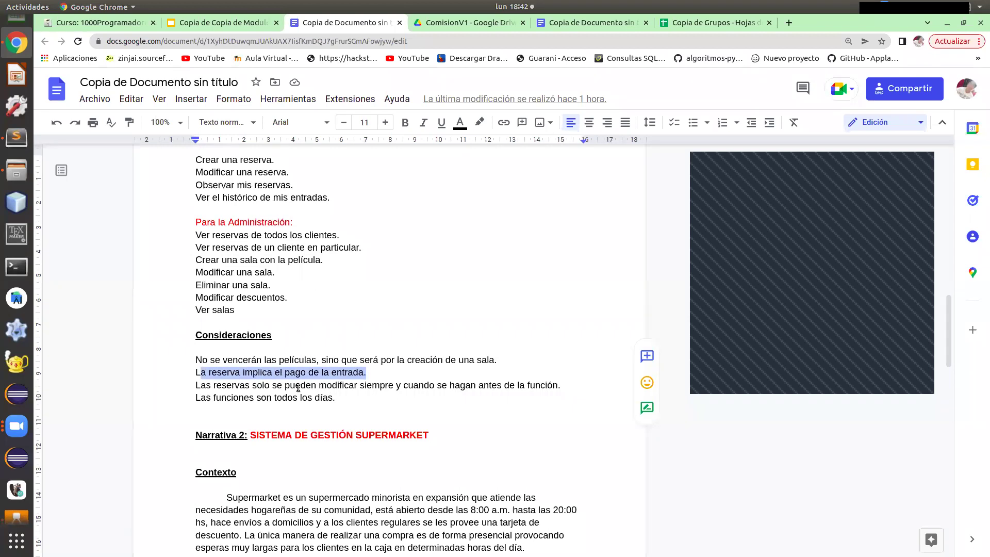
pyautogui.doubleClick(401, 386)
pyautogui.click(401, 386)
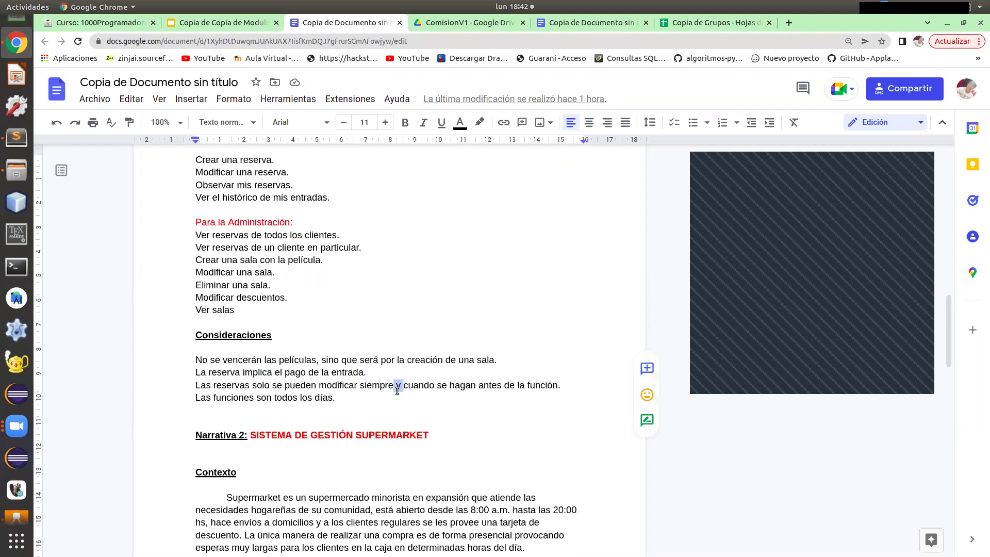
# Review the remaining Consideraciones lines, then go to the Copia de Copia de Modulo 5 deck.
pyautogui.moveTo(317, 384); pyautogui.dragTo(270, 385)
pyautogui.click(281, 387)
pyautogui.moveTo(332, 397); pyautogui.dragTo(195, 385)
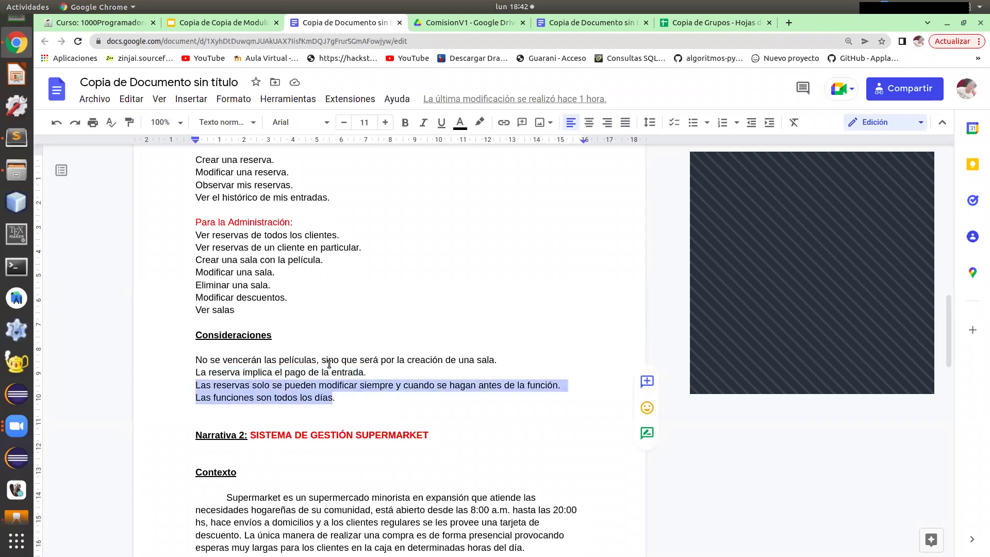
pyautogui.moveTo(368, 373); pyautogui.dragTo(196, 361)
pyautogui.click(251, 397)
pyautogui.scroll(5, 251, 393)
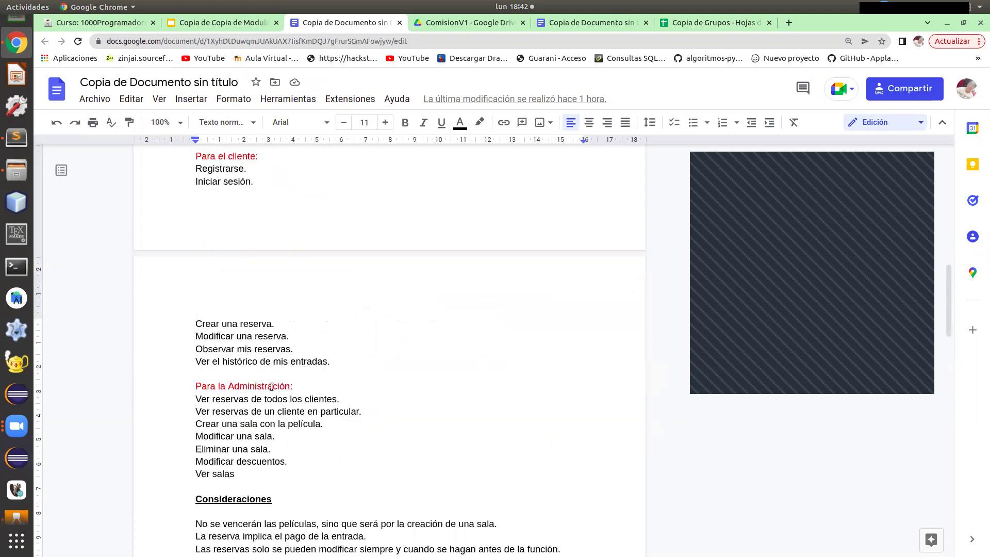
pyautogui.click(222, 23)
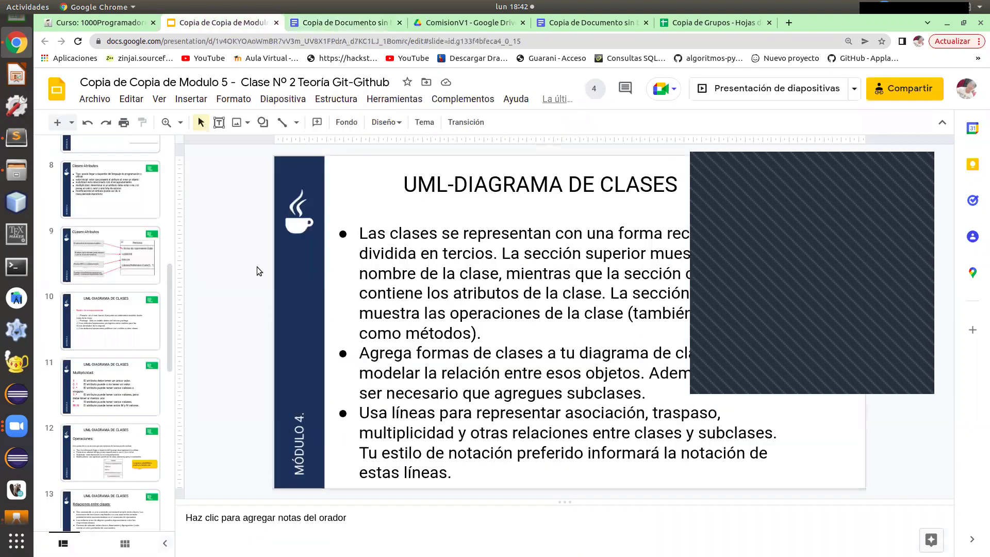
# View slides 4 and 3, return to UML-DIAGRAMA DE CLASES, then go back to the narrative document.
pyautogui.scroll(4, 121, 274)
pyautogui.scroll(8, 122, 274)
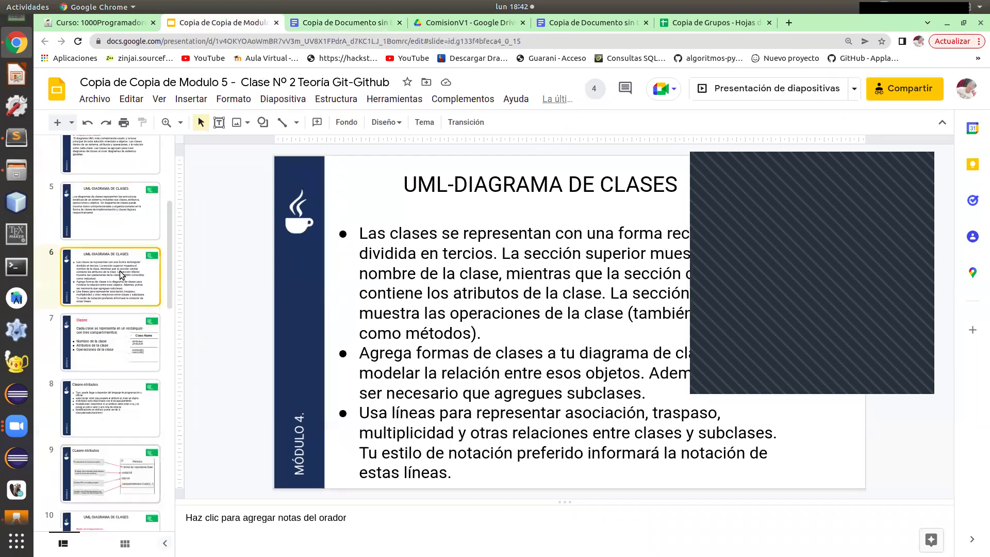
pyautogui.click(120, 243)
pyautogui.click(124, 206)
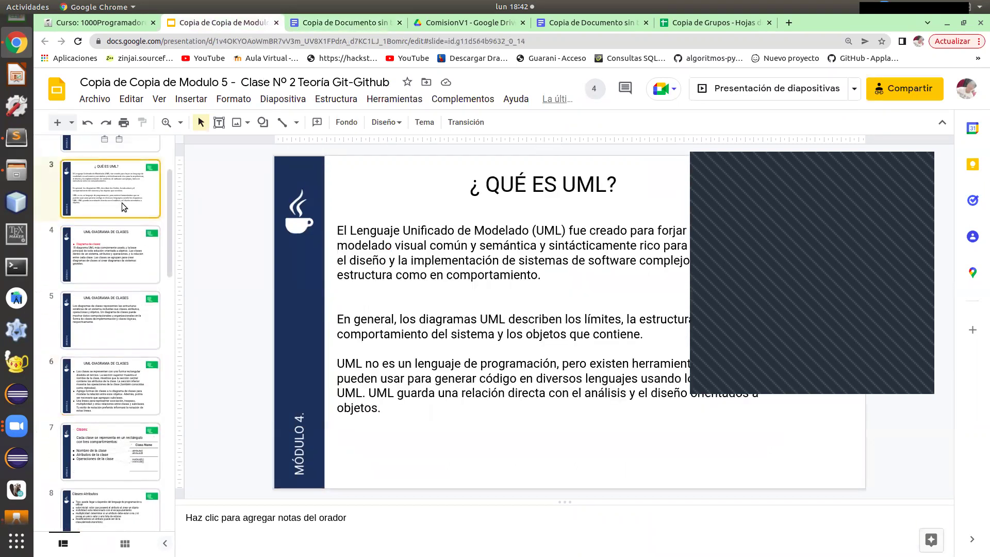
pyautogui.moveTo(756, 193); pyautogui.dragTo(797, 259)
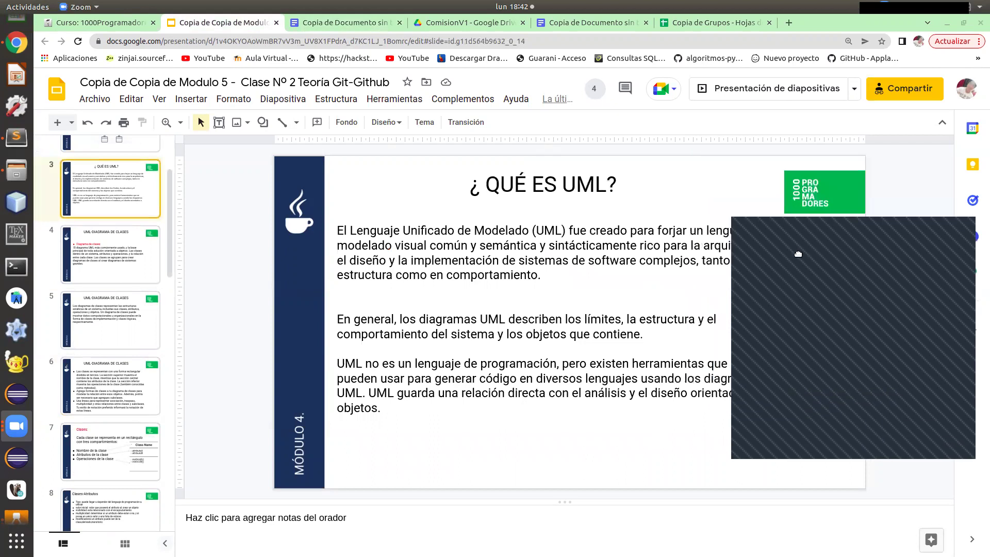
pyautogui.click(144, 266)
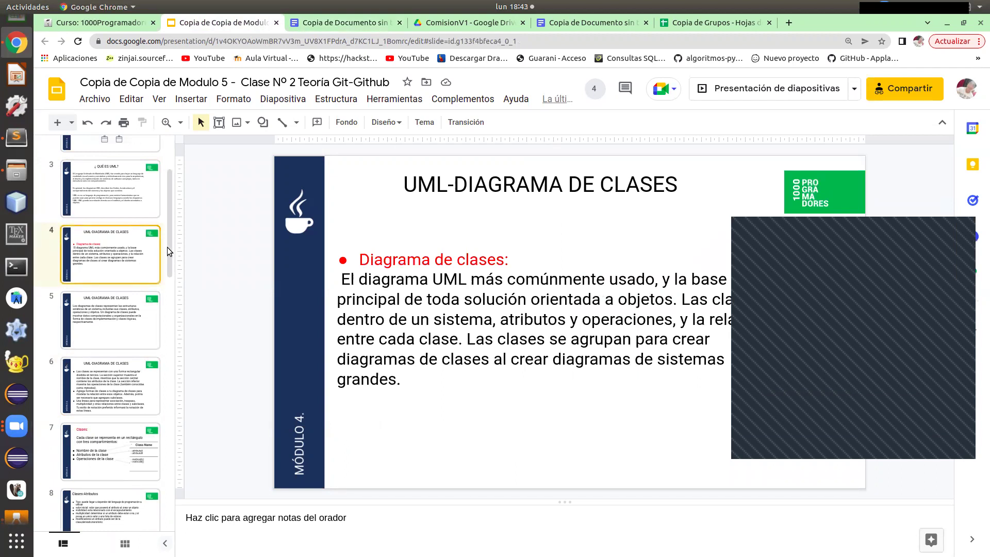
pyautogui.click(7, 509)
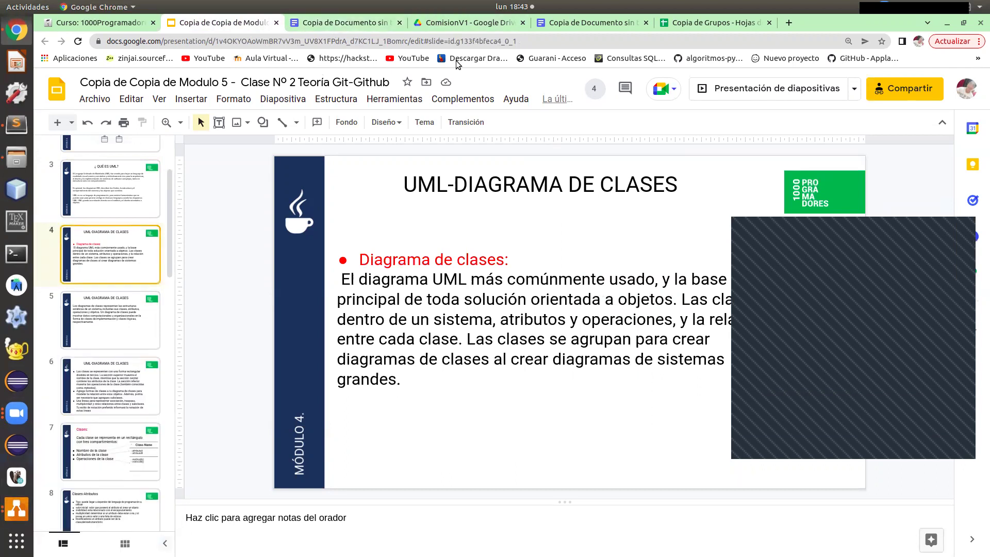
pyautogui.click(338, 23)
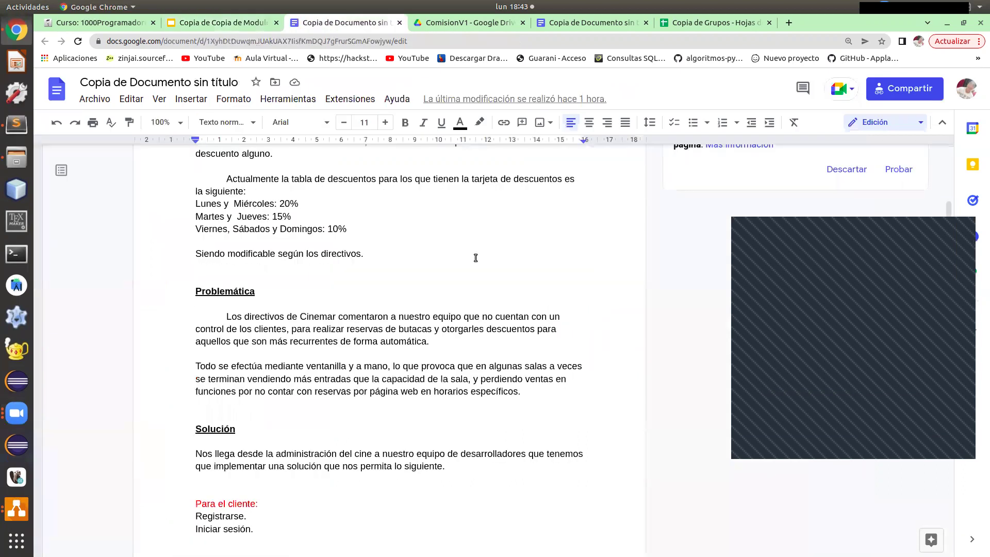
pyautogui.scroll(4, 475, 258)
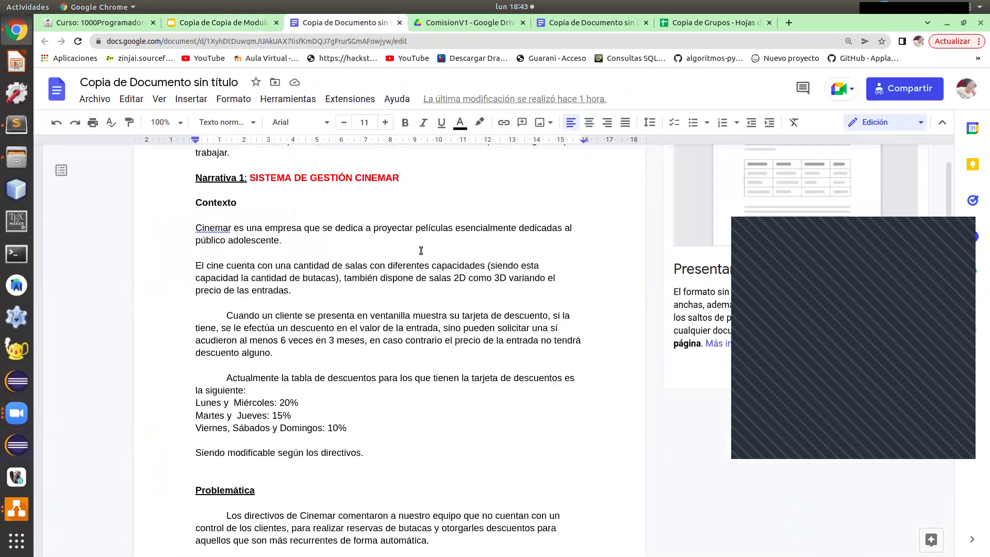
pyautogui.scroll(1, 438, 237)
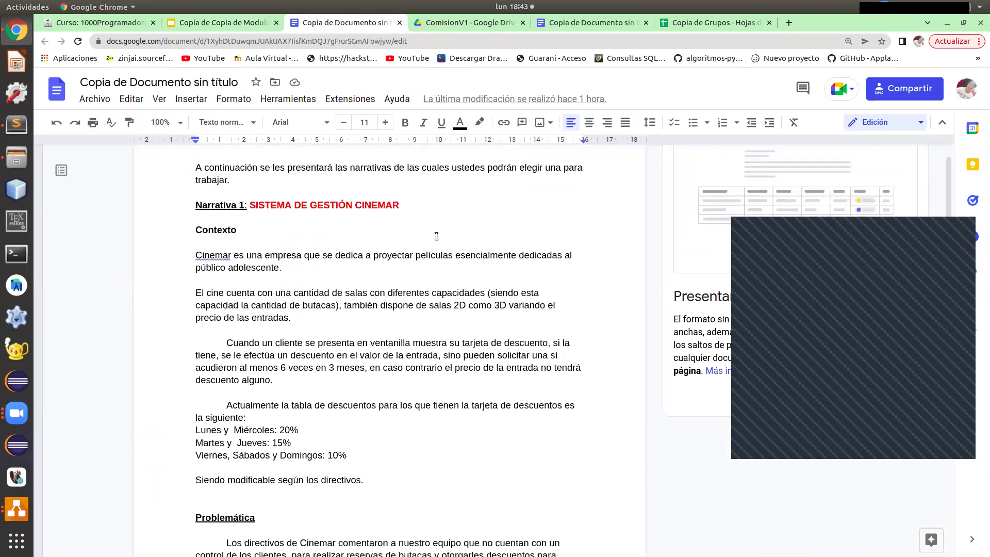
pyautogui.scroll(-2, 433, 236)
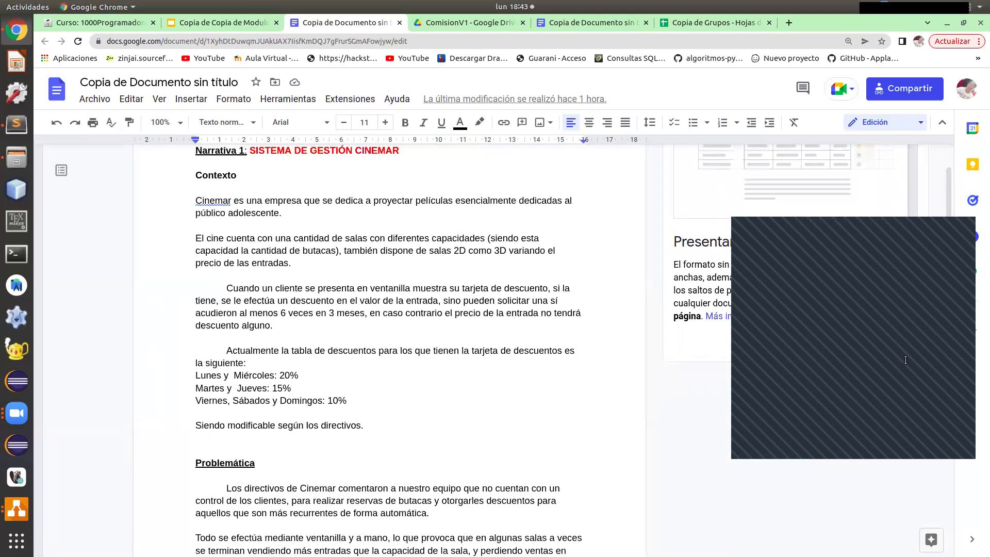
pyautogui.click(783, 351)
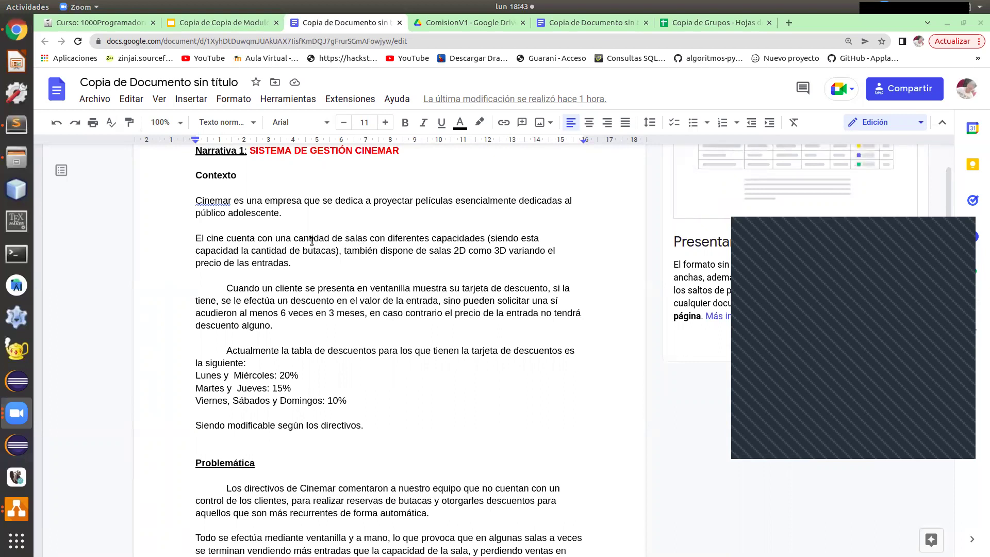
pyautogui.moveTo(391, 424); pyautogui.dragTo(196, 150)
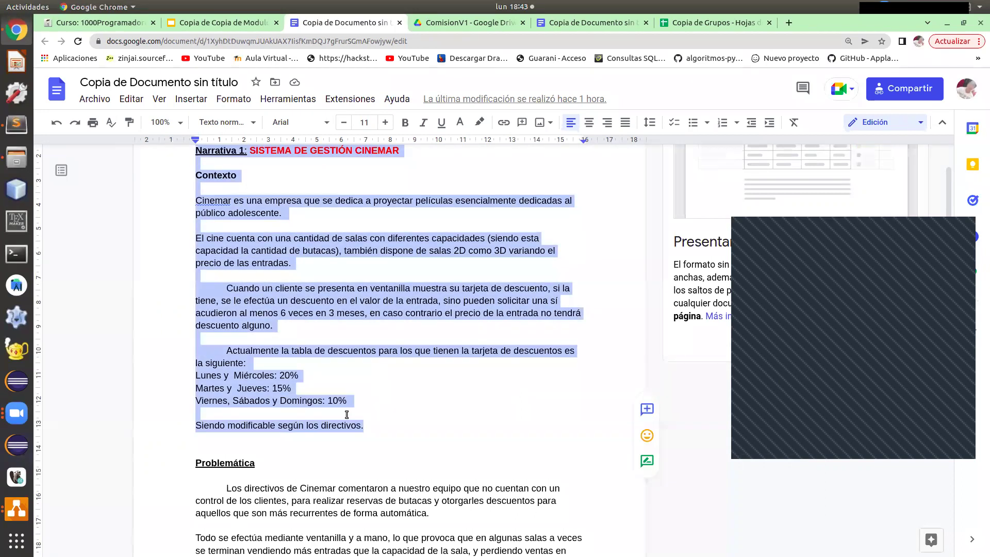
pyautogui.moveTo(369, 420); pyautogui.dragTo(196, 150)
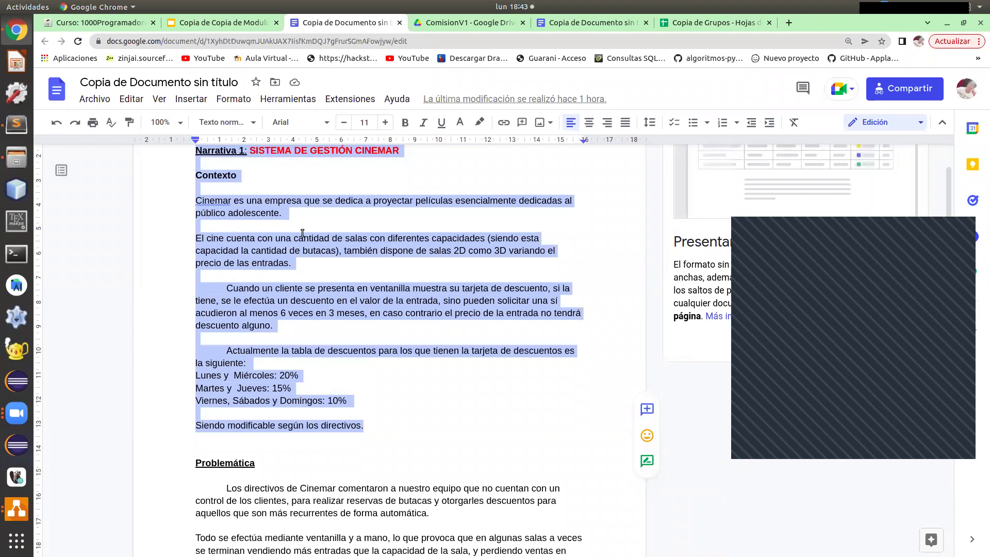
# In a new tab, go to Trello and open the prueba2 board.
pyautogui.click(789, 23)
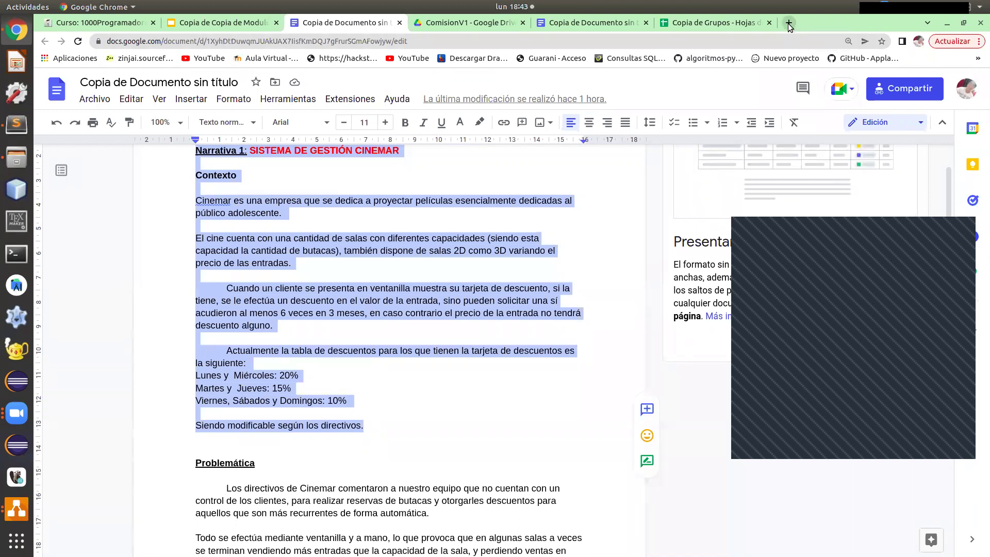
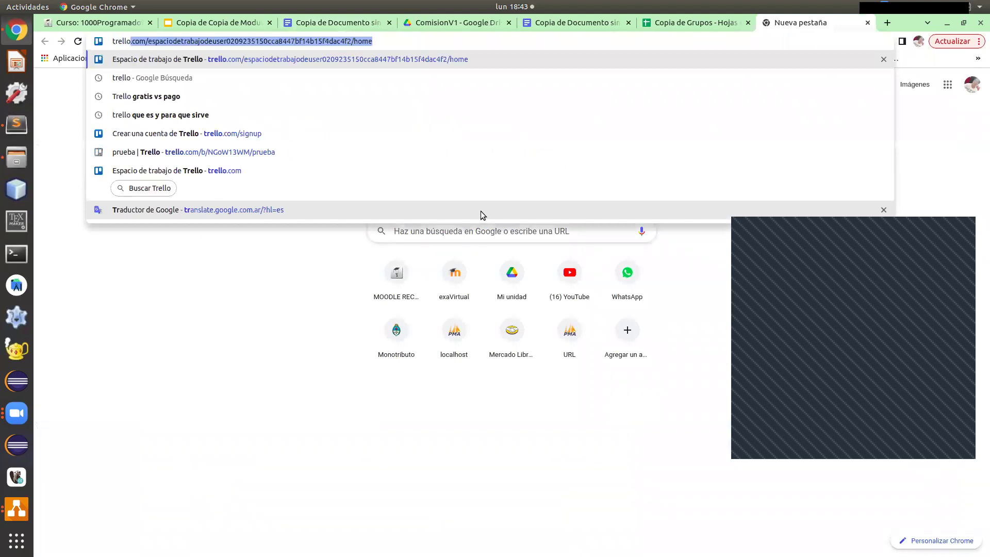
pyautogui.press('Return')
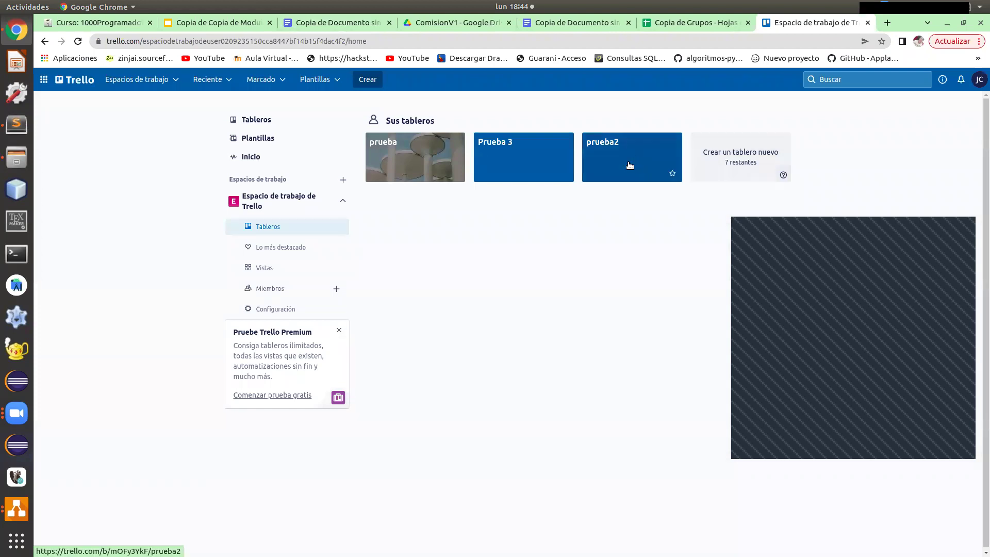
pyautogui.moveTo(784, 175)
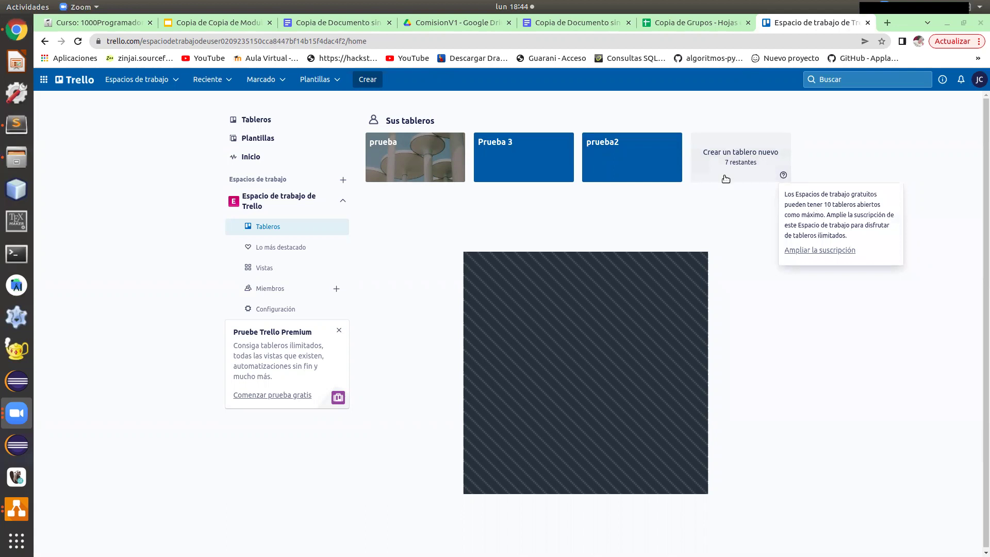
pyautogui.rightClick(661, 150)
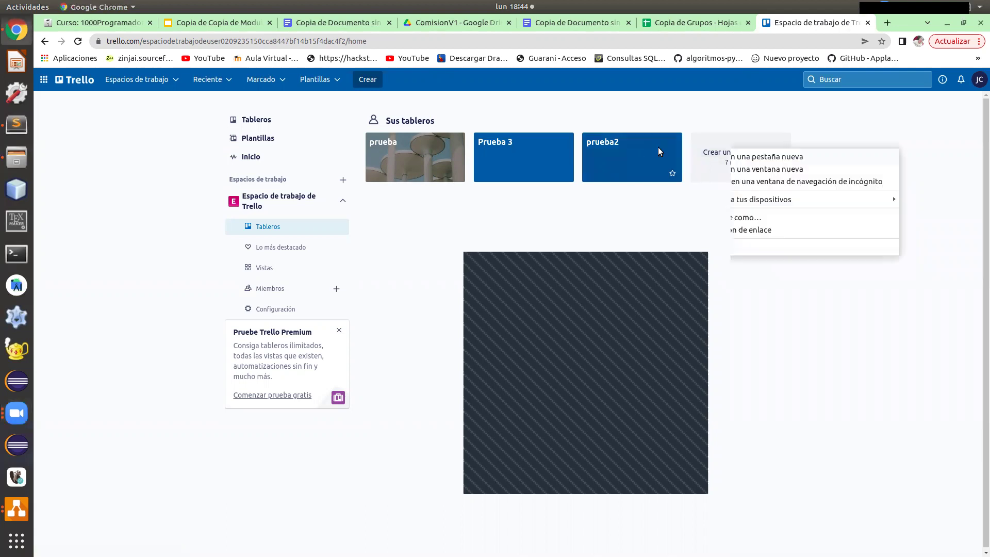
pyautogui.click(612, 163)
pyautogui.click(612, 163)
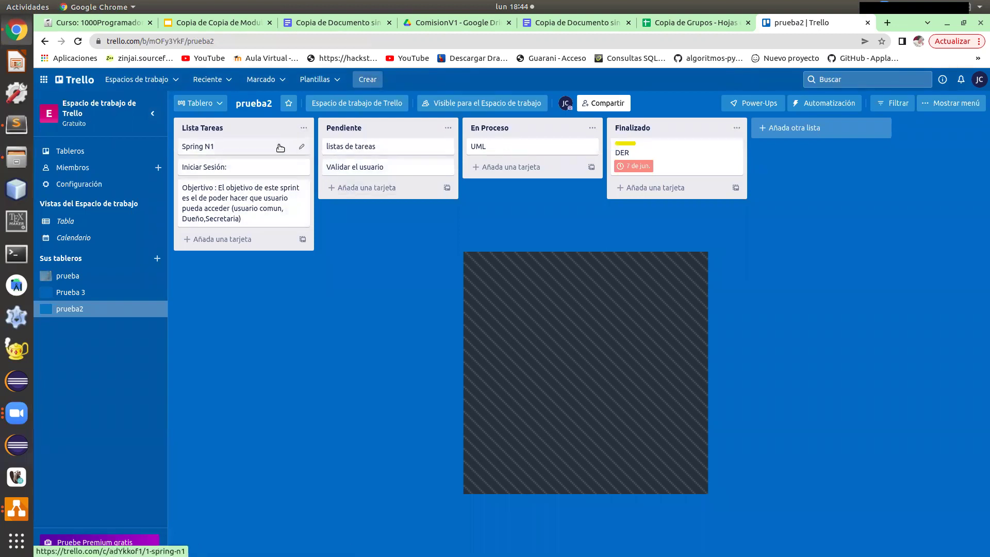
# Archive the Spring N1, Iniciar Sesión, Objetivo, listas de tareas, VAlidar el usuario, UML and DER cards.
pyautogui.click(302, 146)
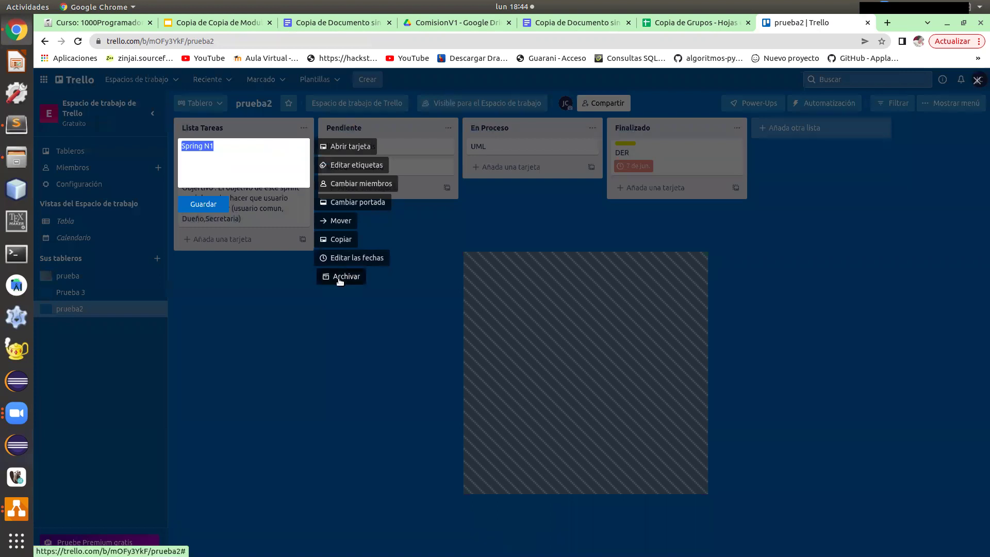
pyautogui.click(340, 277)
pyautogui.rightClick(258, 146)
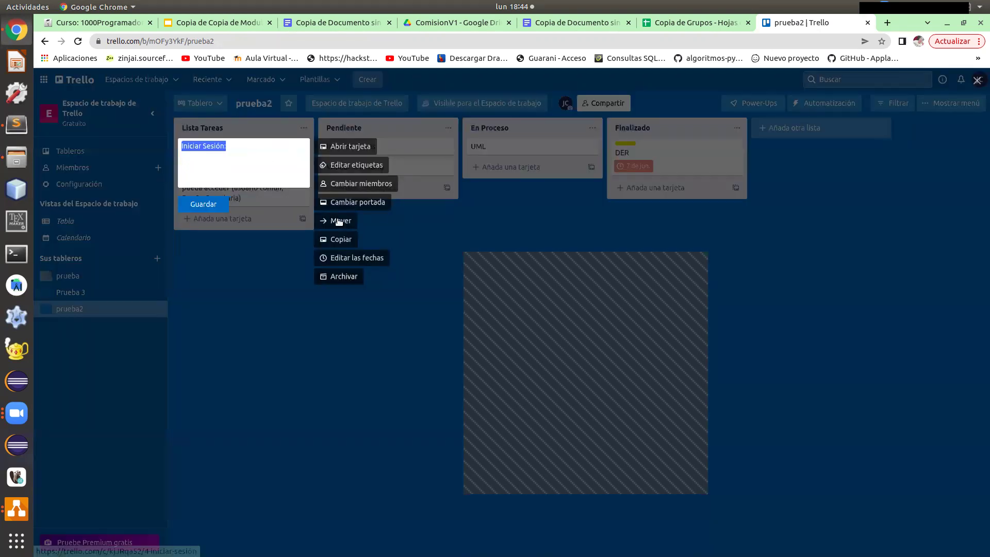
pyautogui.click(339, 277)
pyautogui.rightClick(265, 155)
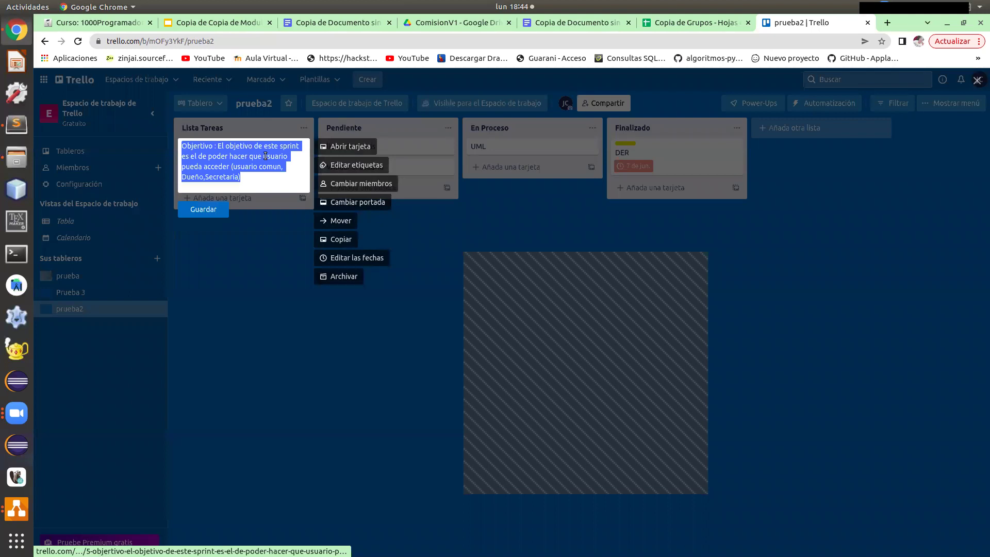
pyautogui.click(341, 277)
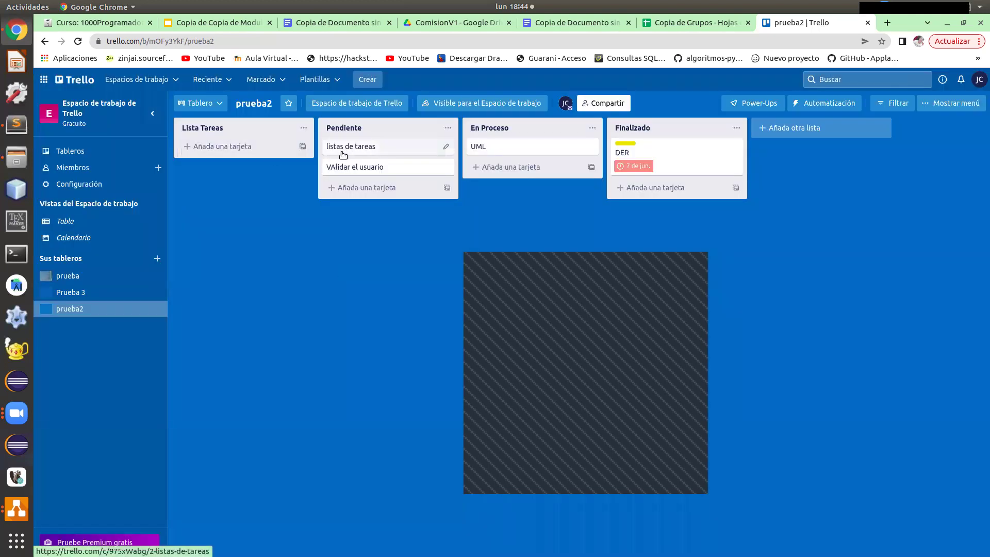
pyautogui.rightClick(343, 155)
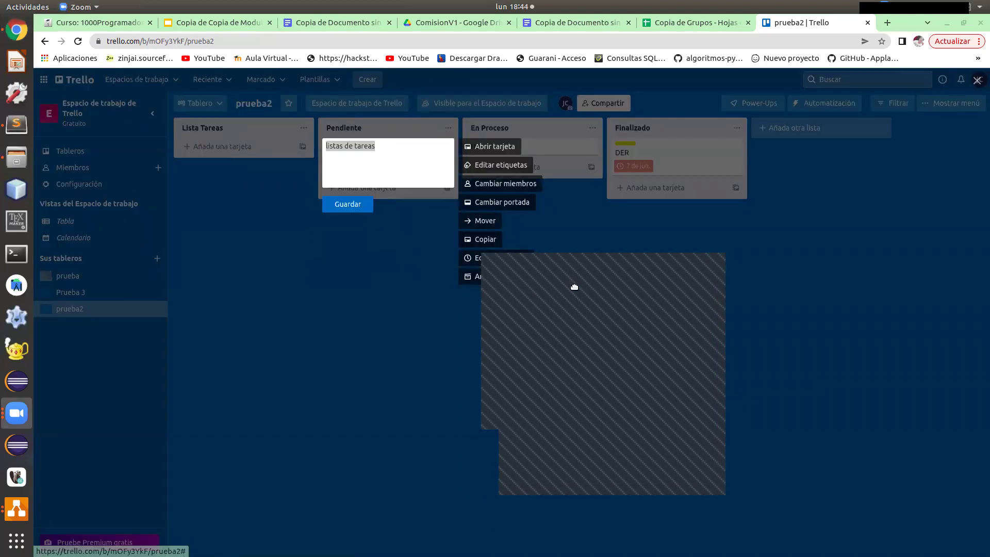
pyautogui.click(482, 277)
pyautogui.rightClick(402, 146)
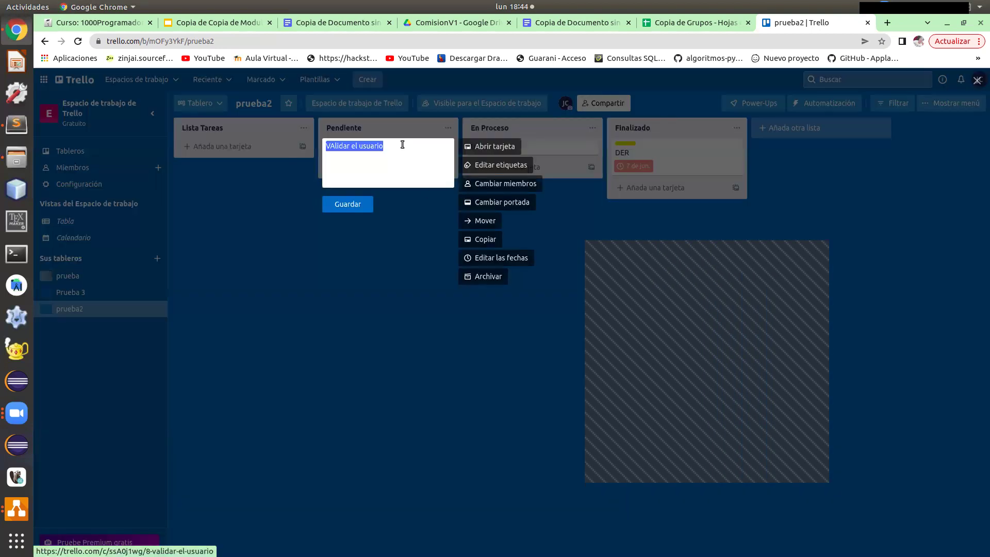
pyautogui.click(482, 276)
pyautogui.rightClick(519, 152)
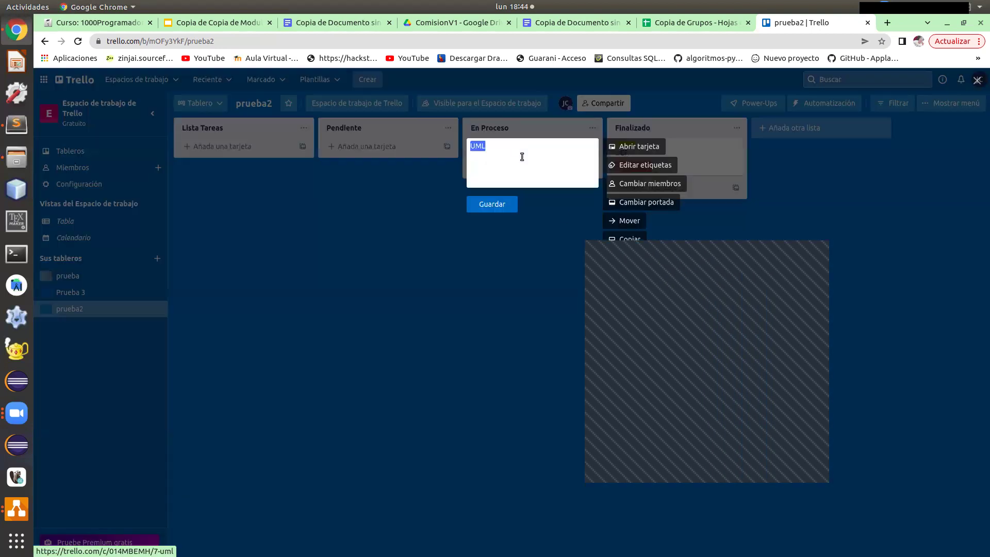
pyautogui.click(620, 276)
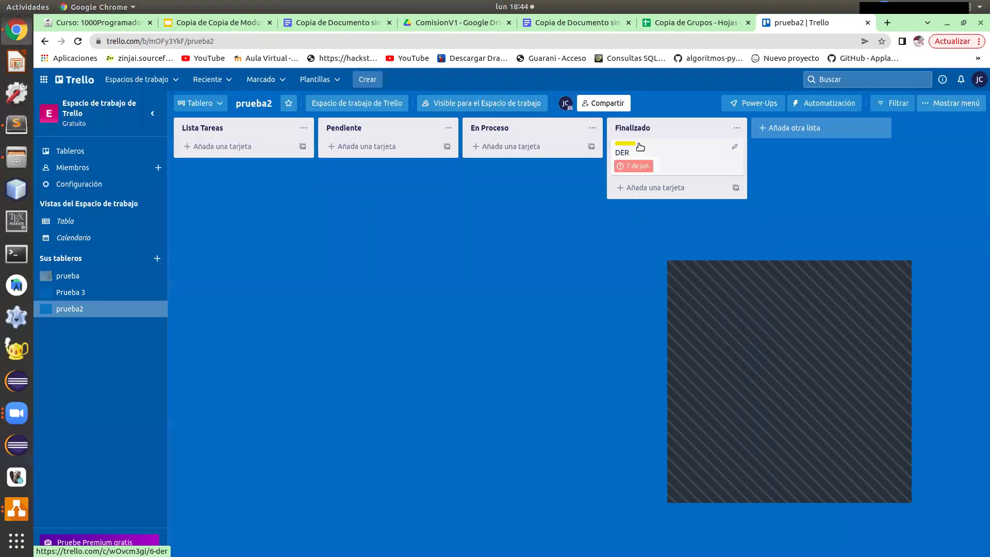
pyautogui.rightClick(645, 155)
pyautogui.click(774, 277)
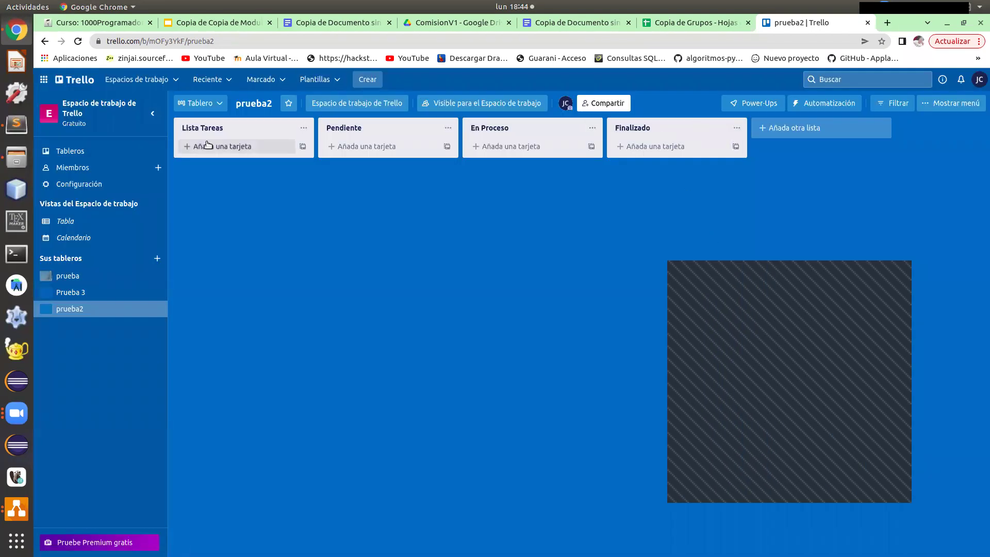
# Add a card titled Spring1 to the Lista Tareas list.
pyautogui.click(181, 148)
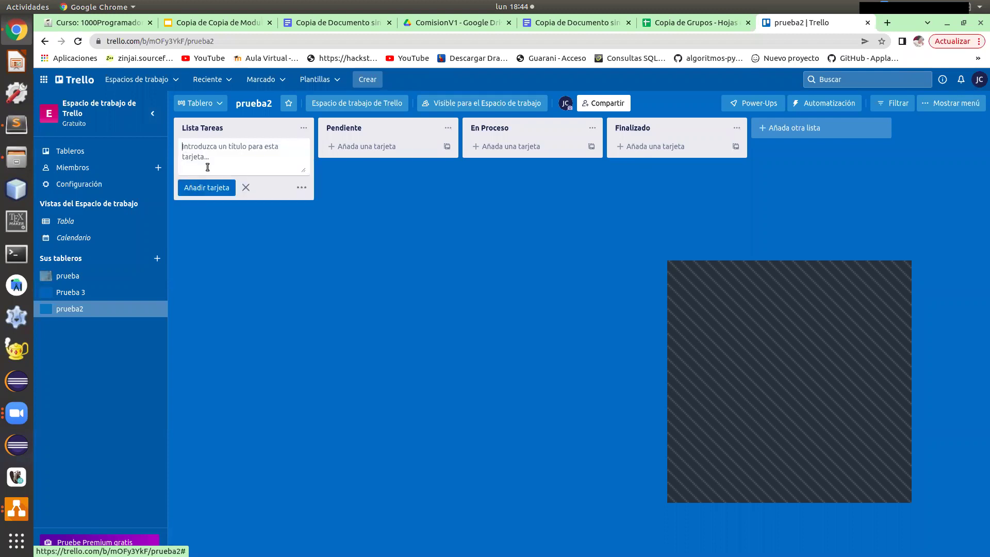
pyautogui.click(301, 189)
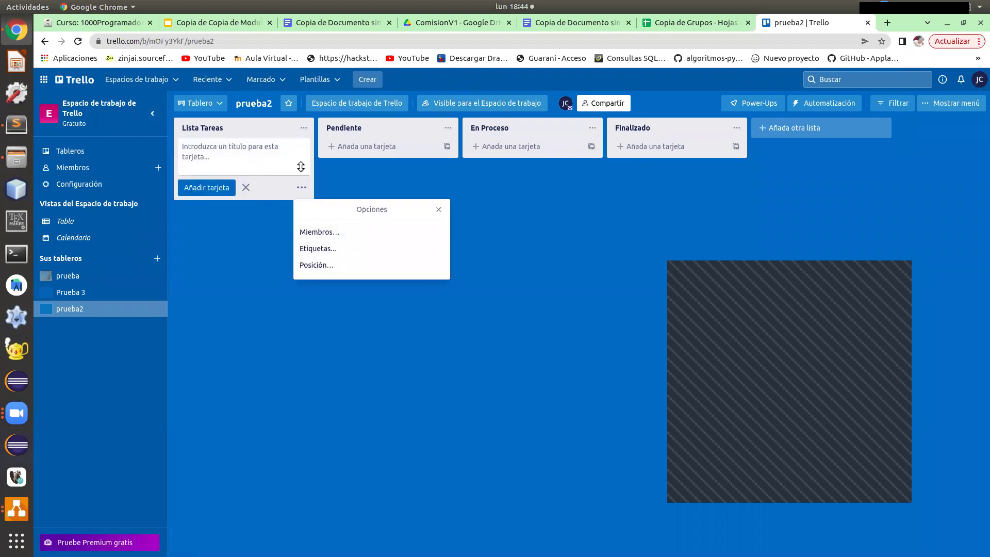
pyautogui.click(301, 166)
pyautogui.click(304, 128)
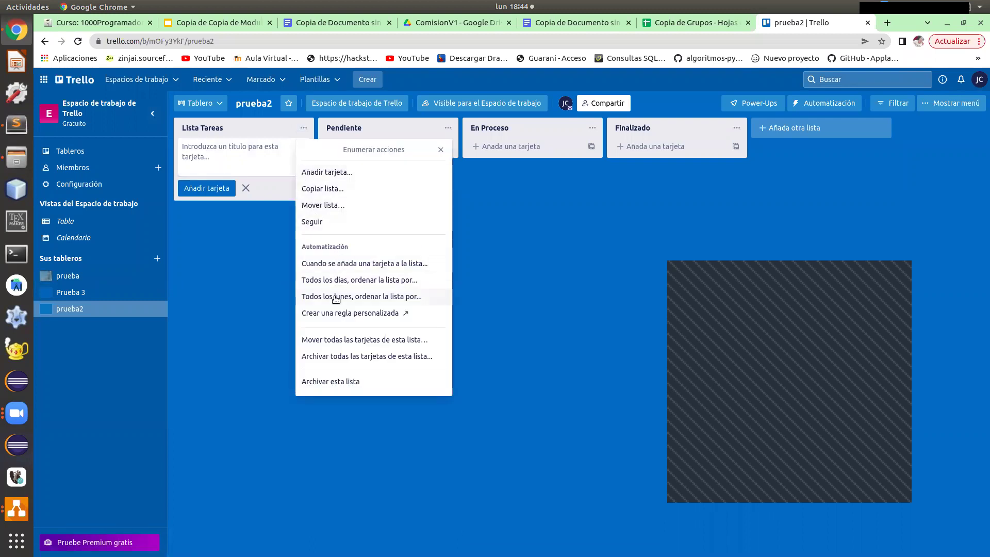
pyautogui.click(268, 162)
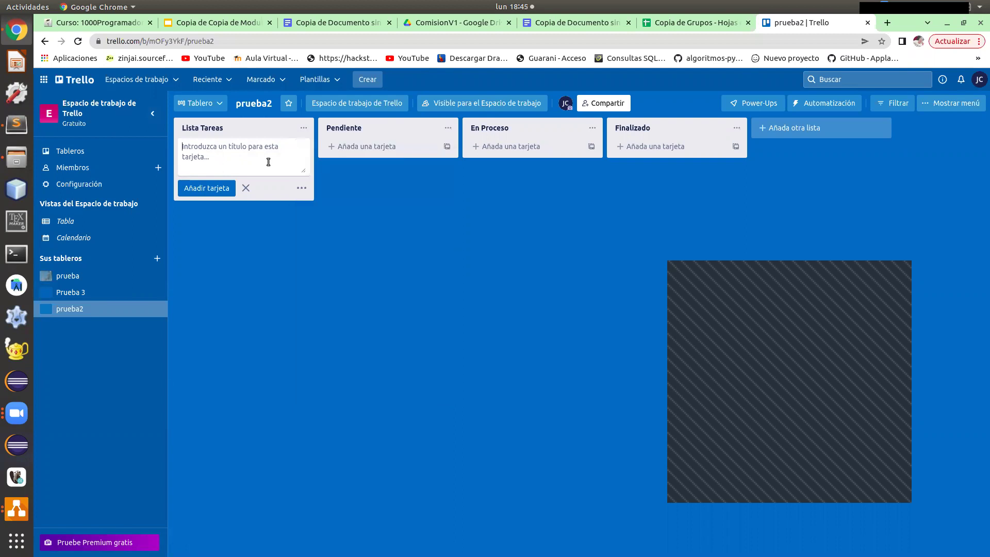
pyautogui.click(300, 191)
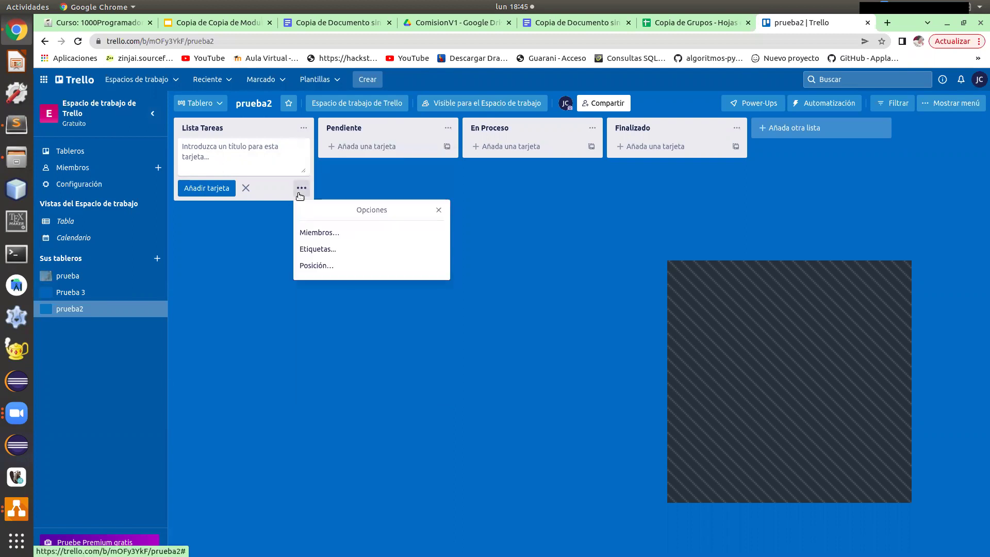
pyautogui.click(326, 251)
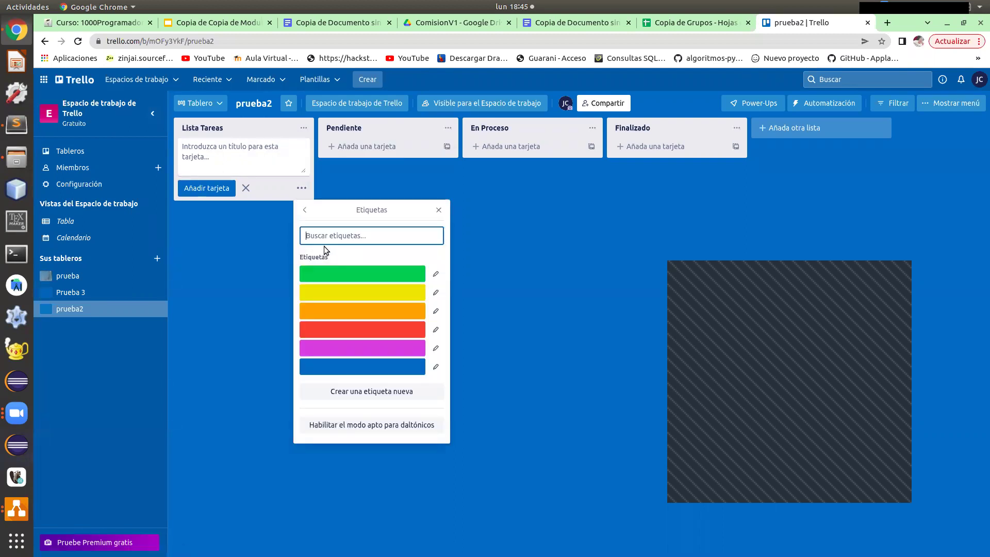
pyautogui.click(309, 210)
pyautogui.click(307, 174)
pyautogui.moveTo(307, 173); pyautogui.dragTo(304, 226)
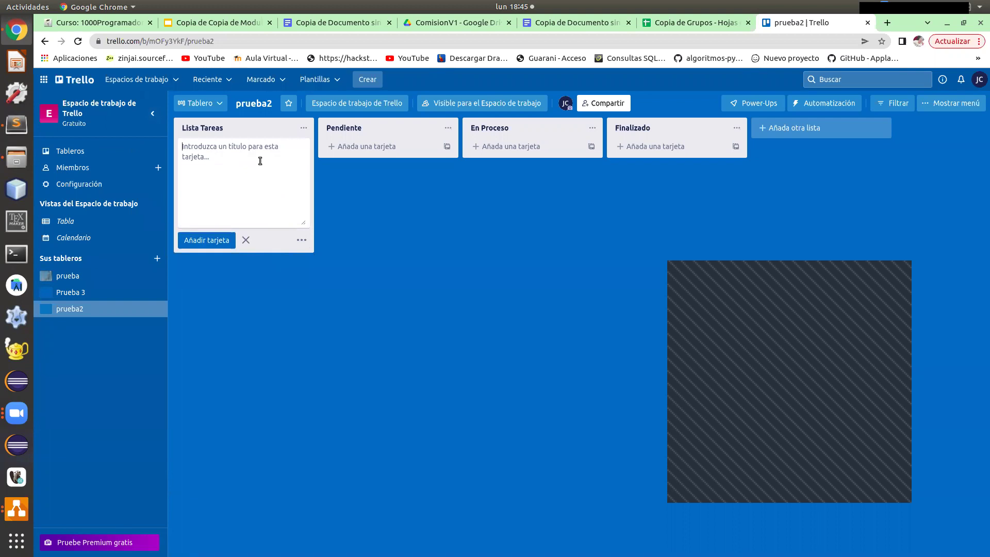
pyautogui.write('Spring1')
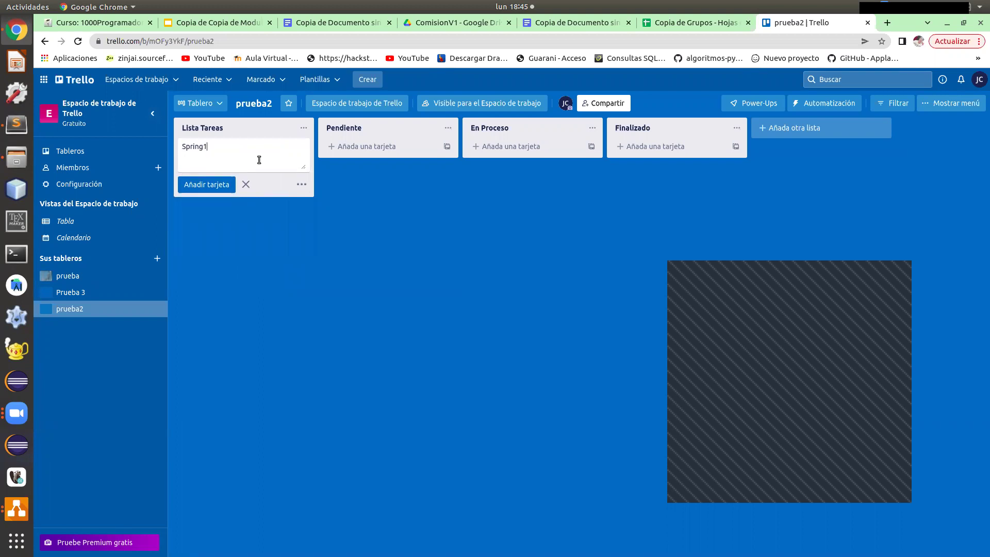
pyautogui.press('Return')
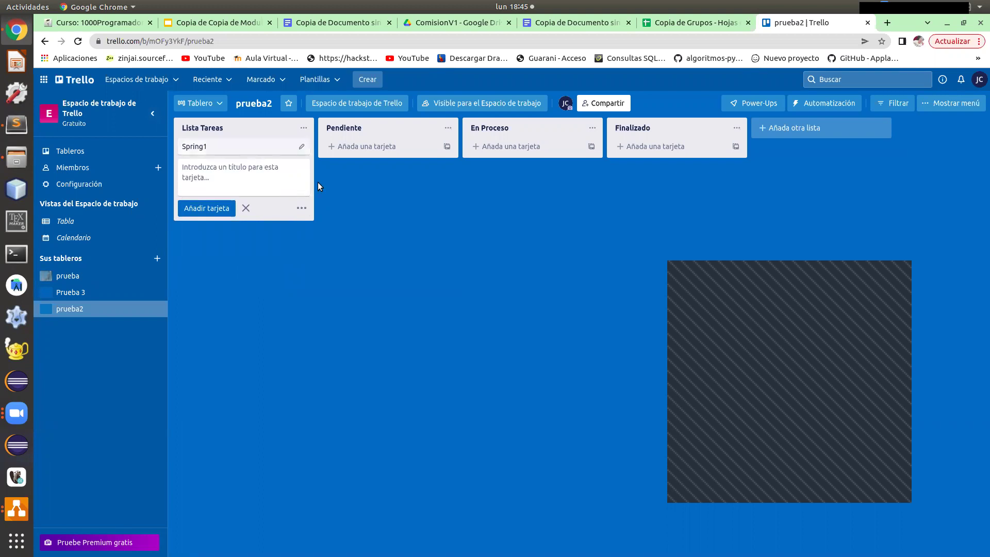
# Give the Spring1 card the green label.
pyautogui.click(303, 148)
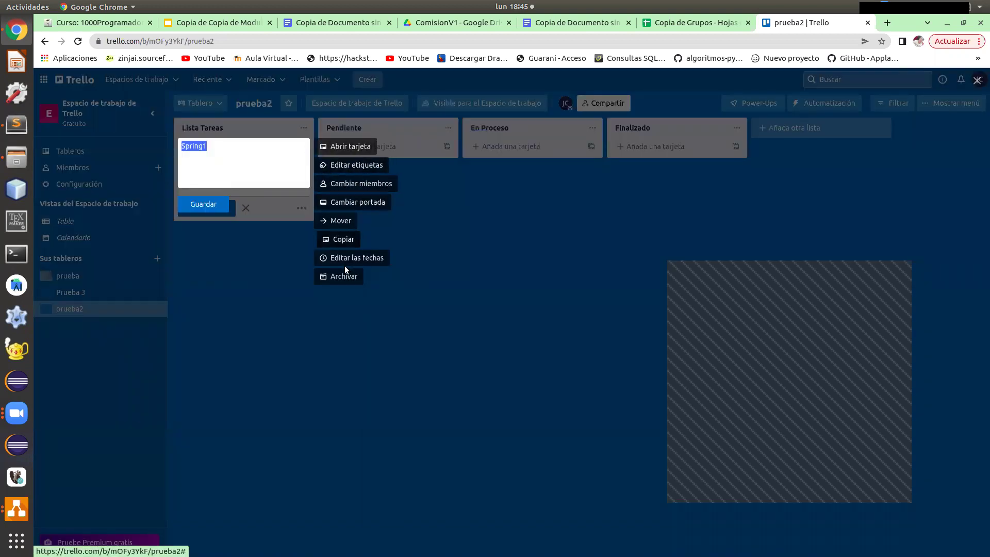
pyautogui.click(354, 173)
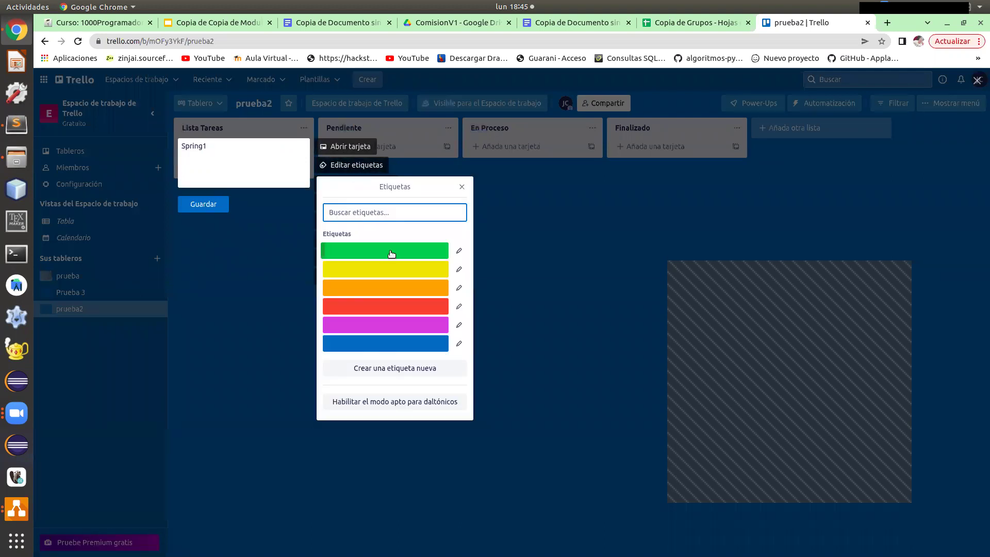
pyautogui.click(392, 253)
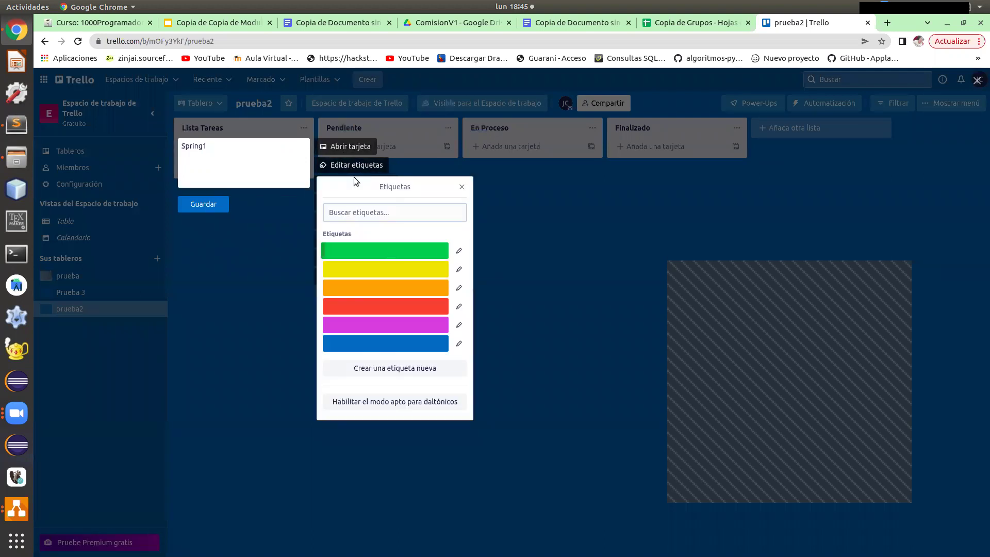
pyautogui.click(462, 186)
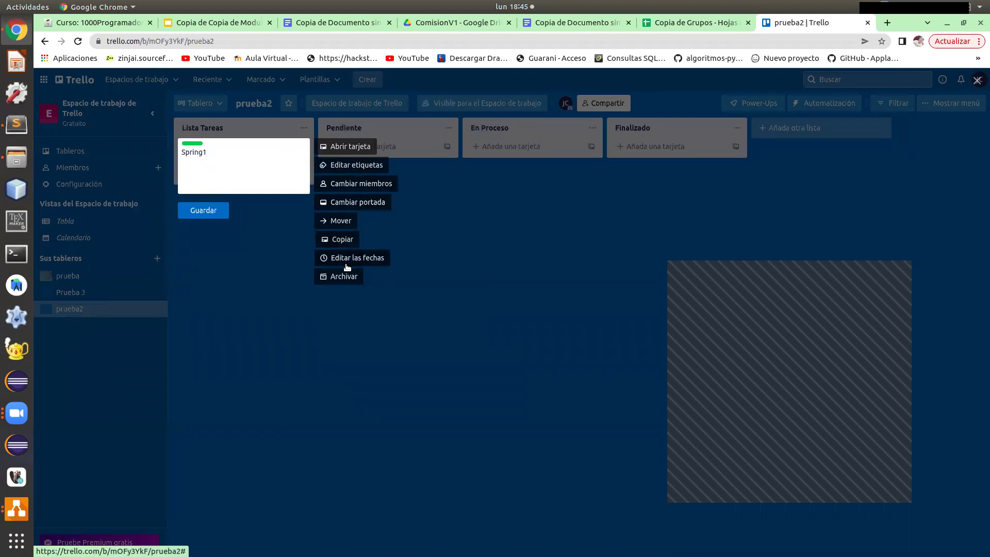
pyautogui.click(276, 221)
# Reopen Spring1's quick edit and close it to confirm the green label.
pyautogui.click(302, 129)
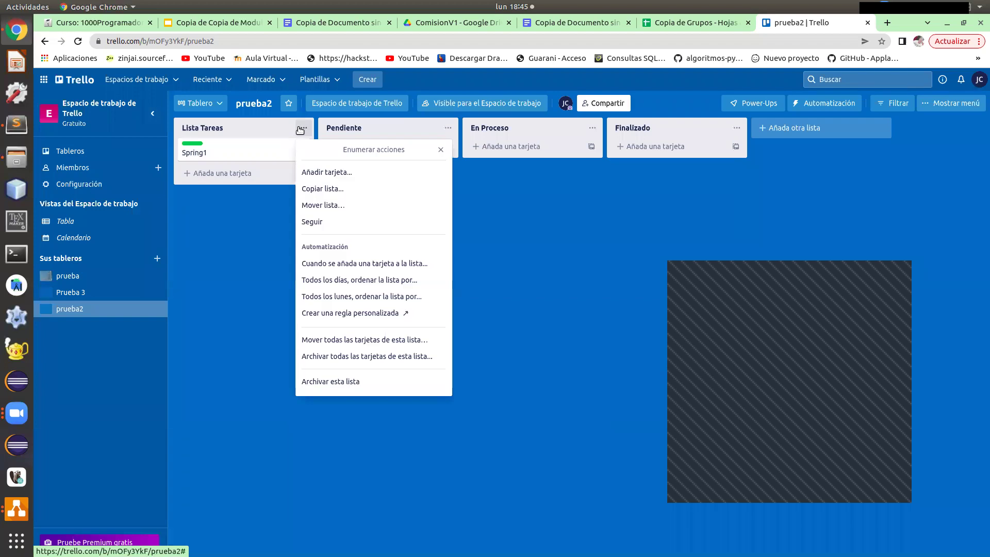
pyautogui.rightClick(238, 157)
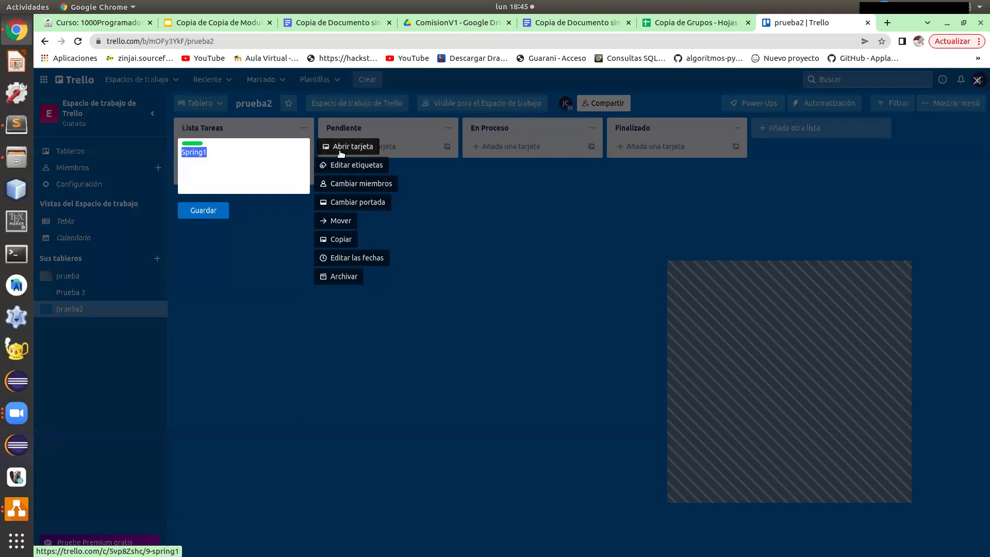
pyautogui.click(288, 223)
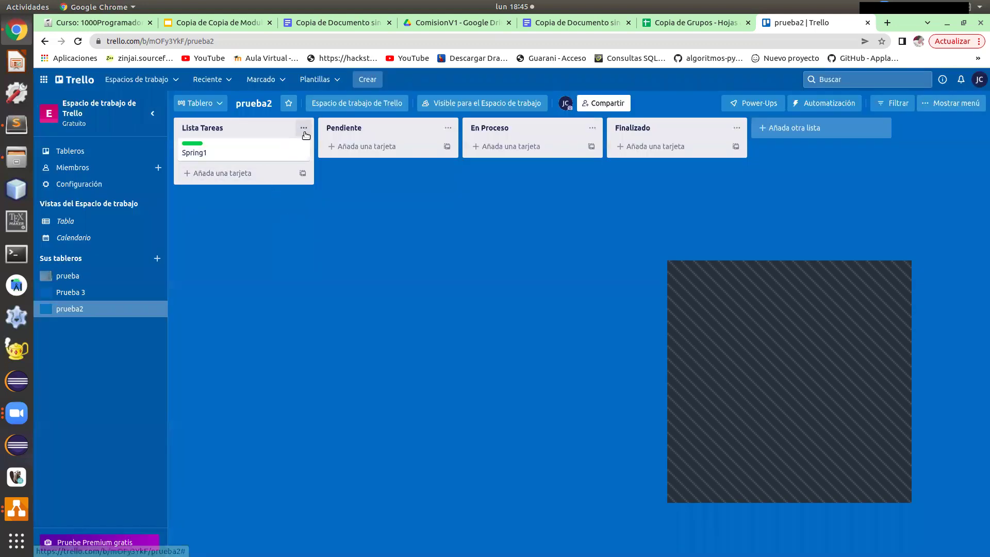
pyautogui.click(302, 148)
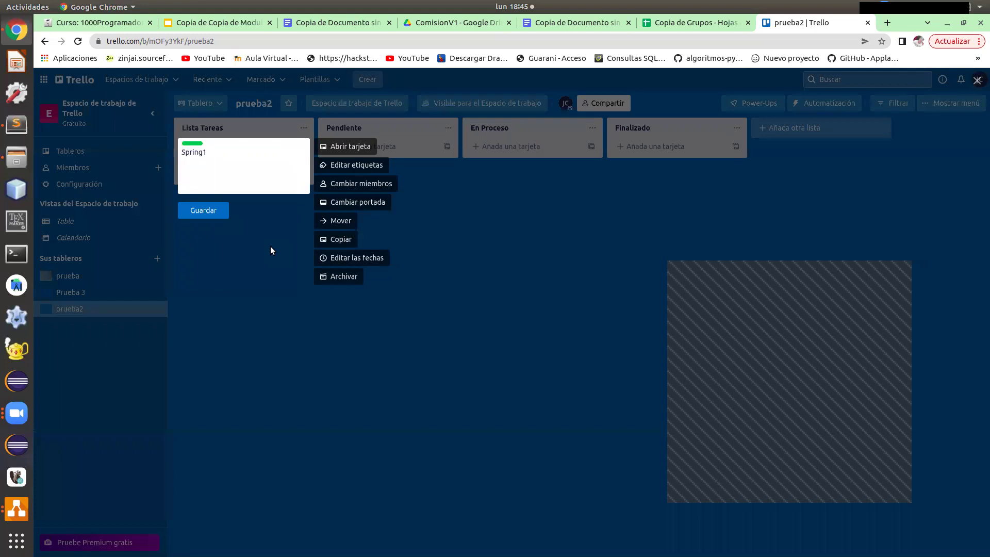
pyautogui.click(271, 246)
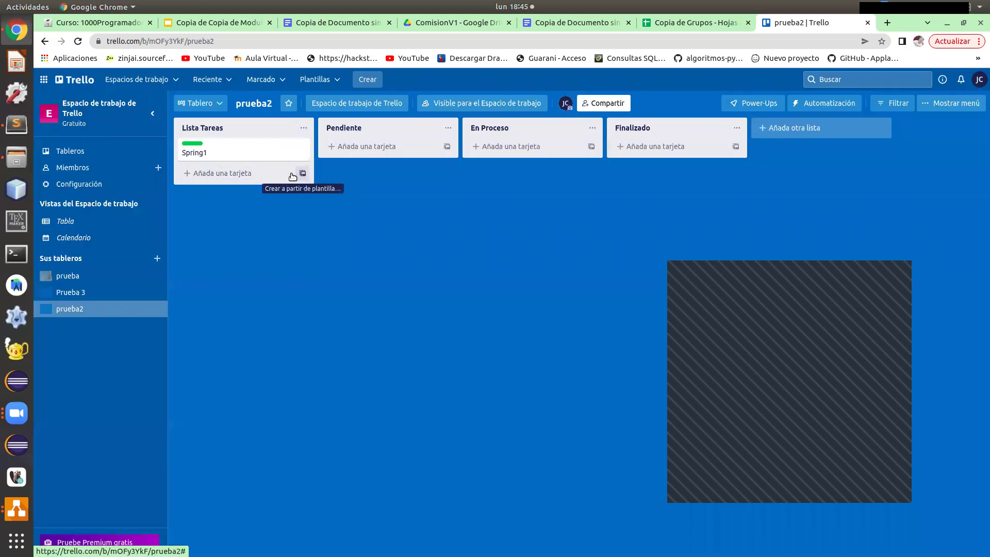
# Add a card titled 'Es' to Lista Tareas.
pyautogui.click(242, 174)
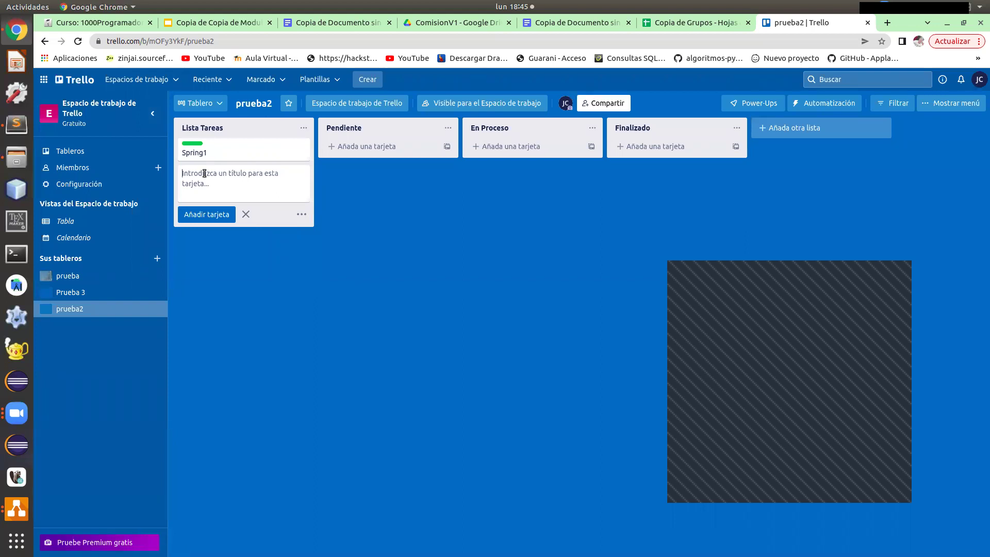
pyautogui.write('Um')
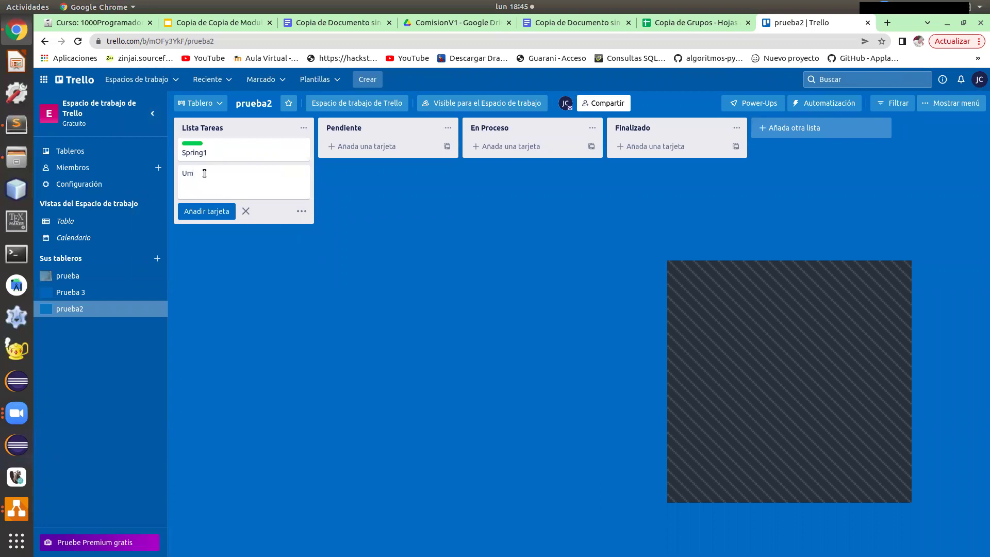
pyautogui.press('BackSpace')
pyautogui.press('BackSpace')
pyautogui.write('E')
# Give the Spring1 card a description about designing the project's UML to model and work with later.
pyautogui.click(219, 157)
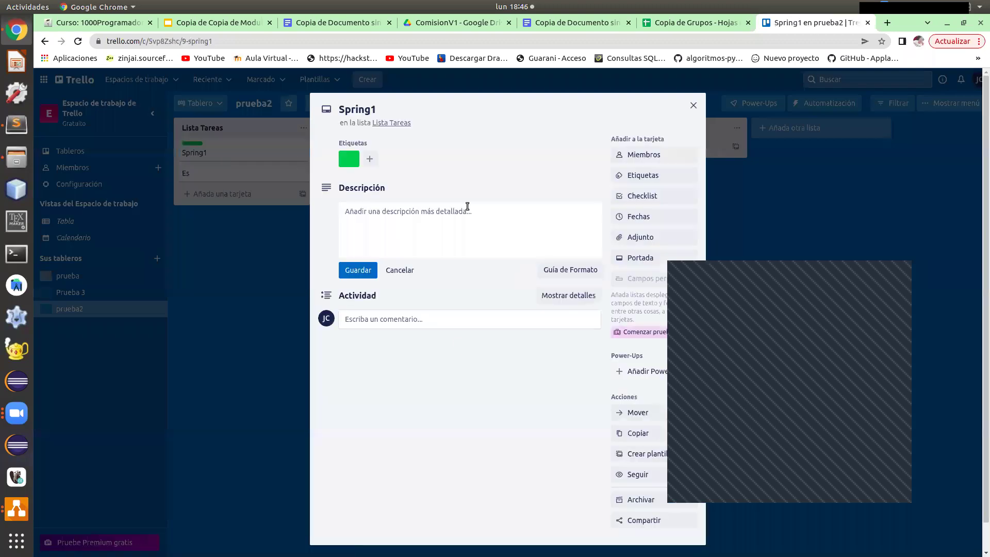
pyautogui.click(399, 215)
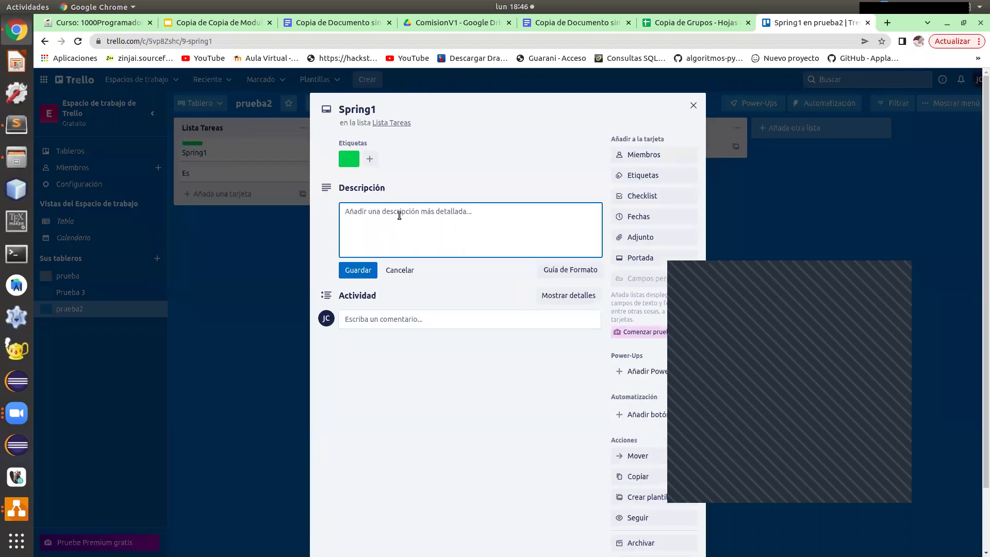
pyautogui.write('En es')
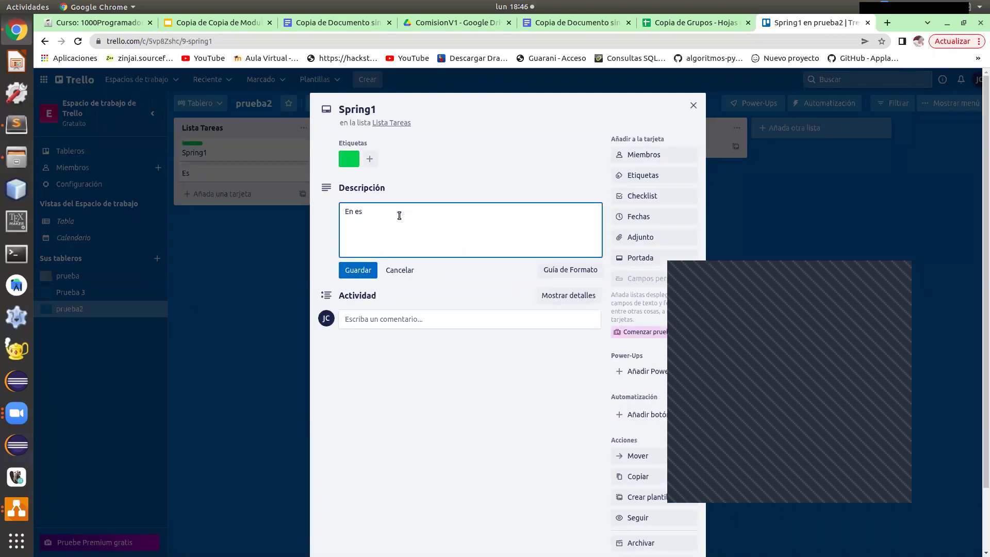
pyautogui.write('te spring vamos a realizar el dis')
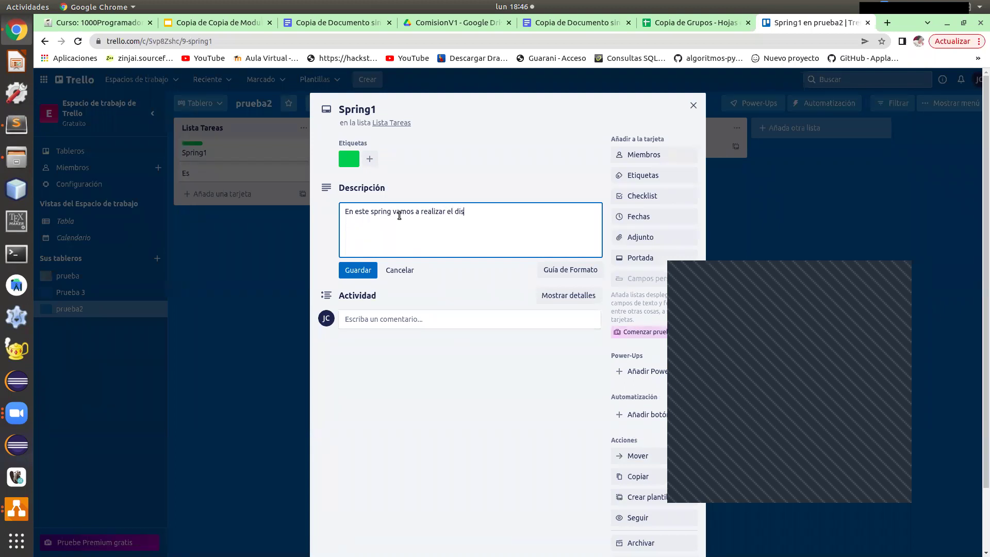
pyautogui.write('eño de ')
pyautogui.write('un u')
pyautogui.write('ml')
pyautogui.write(' p')
pyautogui.write('de ')
pyautogui.write('nuestro p')
pyautogui.write('roye')
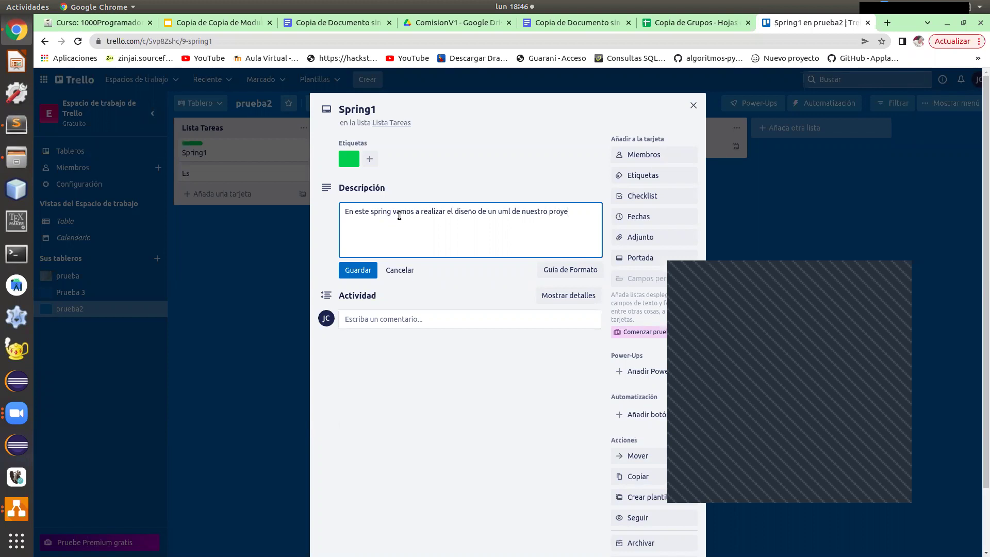
pyautogui.write('cto a')
pyautogui.write('Pa')
pyautogui.write('ra poder t')
pyautogui.press('BackSpace')
pyautogui.write('modelarlo y trabajar ')
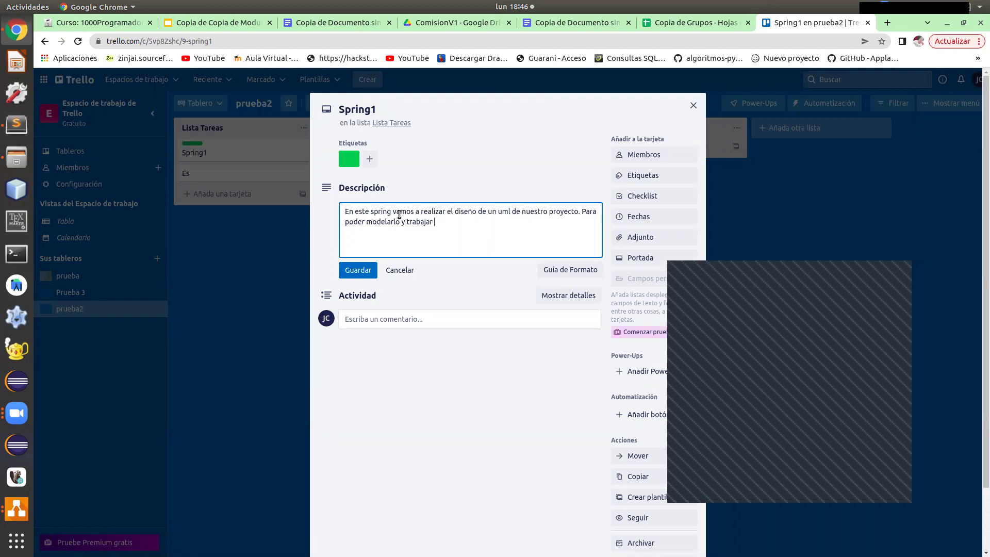
pyautogui.write('con el mas adelant')
pyautogui.click(385, 318)
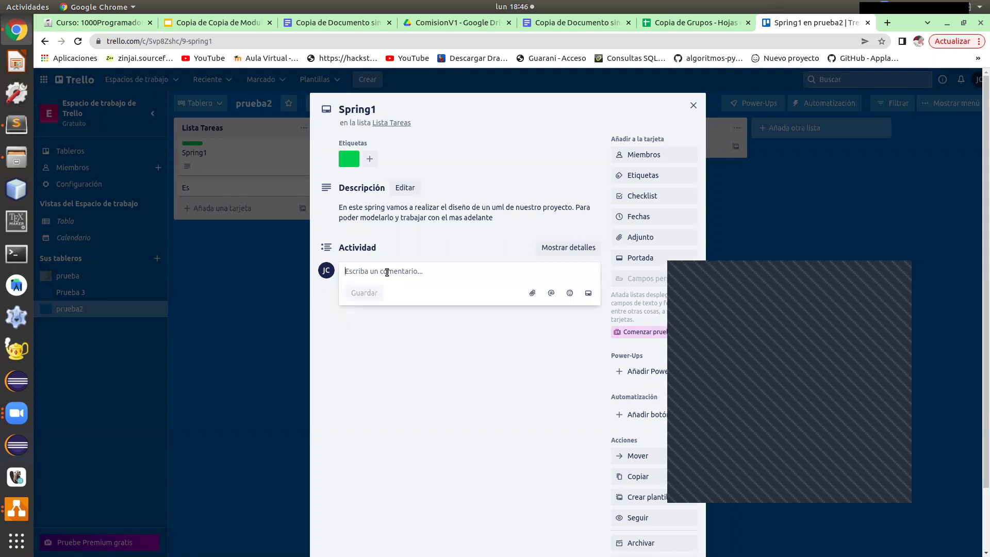
# Post the comment 'Diseño de Uml (Narrativa)' on the Spring1 card.
pyautogui.write('Es')
pyautogui.press('BackSpace')
pyautogui.press('BackSpace')
pyautogui.write('D')
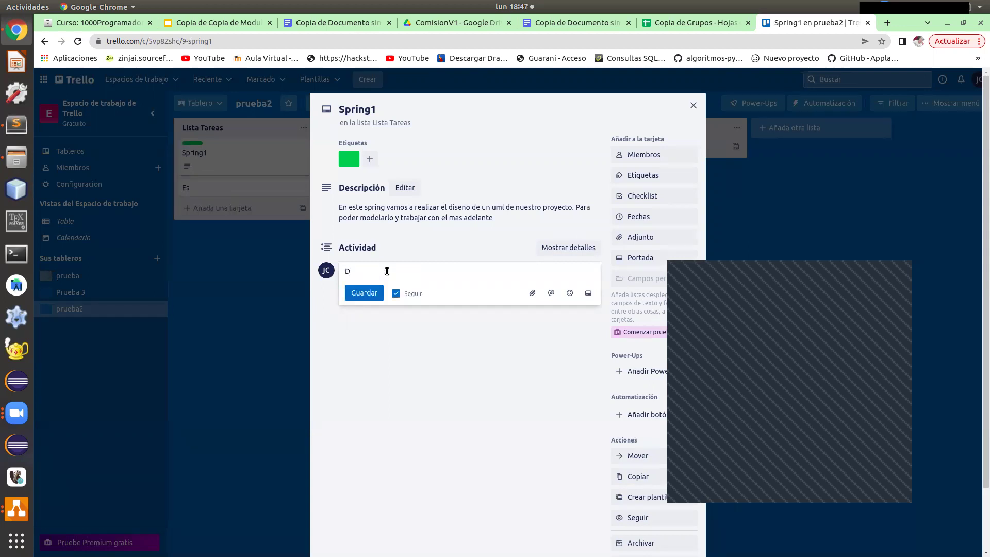
pyautogui.write('iseño de Uml (Narrativa)')
pyautogui.click(365, 293)
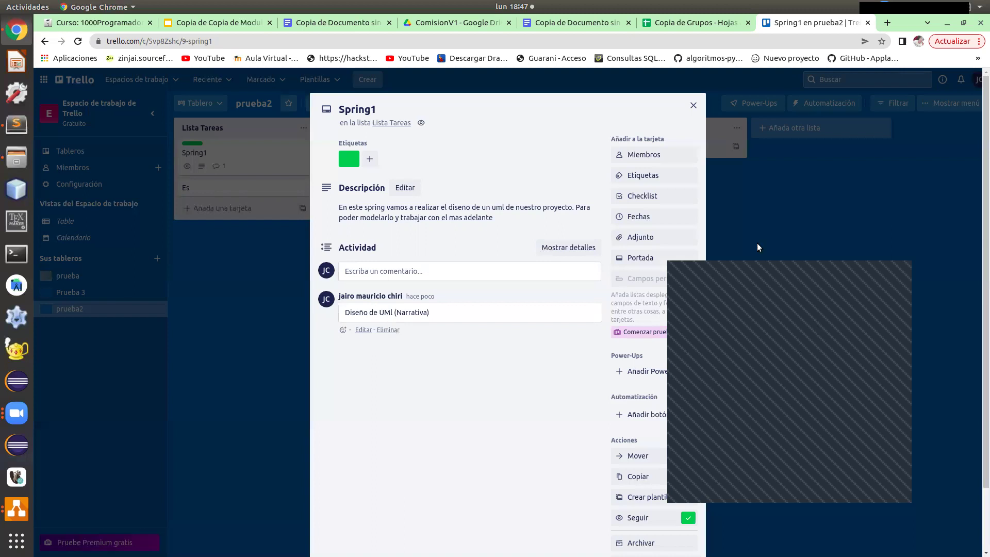
pyautogui.scroll(-2, 526, 532)
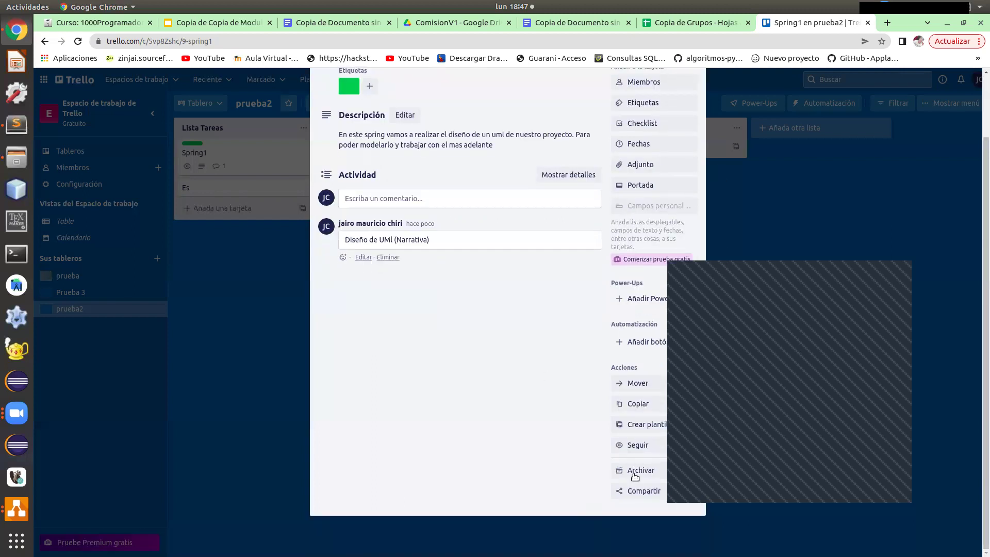
pyautogui.moveTo(743, 294); pyautogui.dragTo(835, 257)
pyautogui.scroll(2, 598, 340)
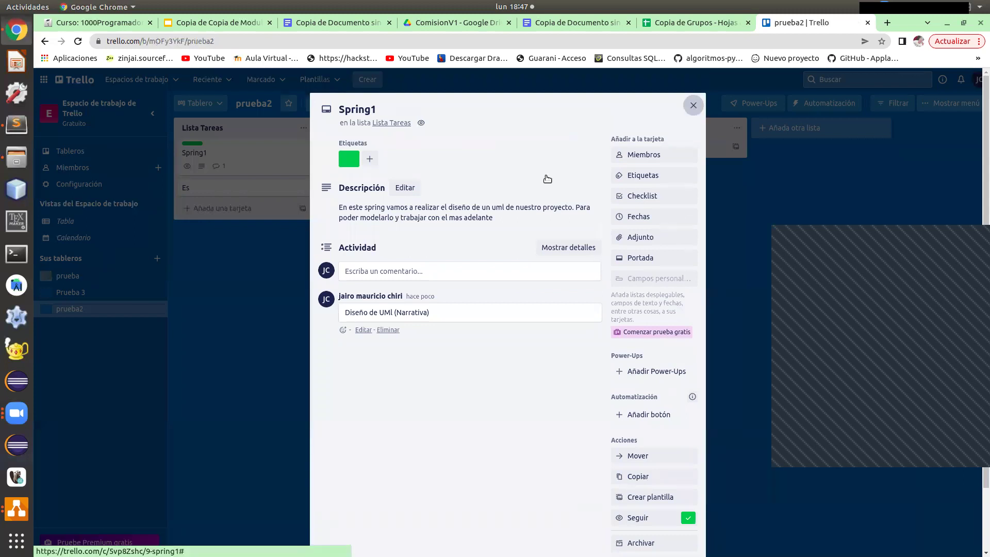
# Archive the Es card from Lista Tareas.
pyautogui.click(693, 105)
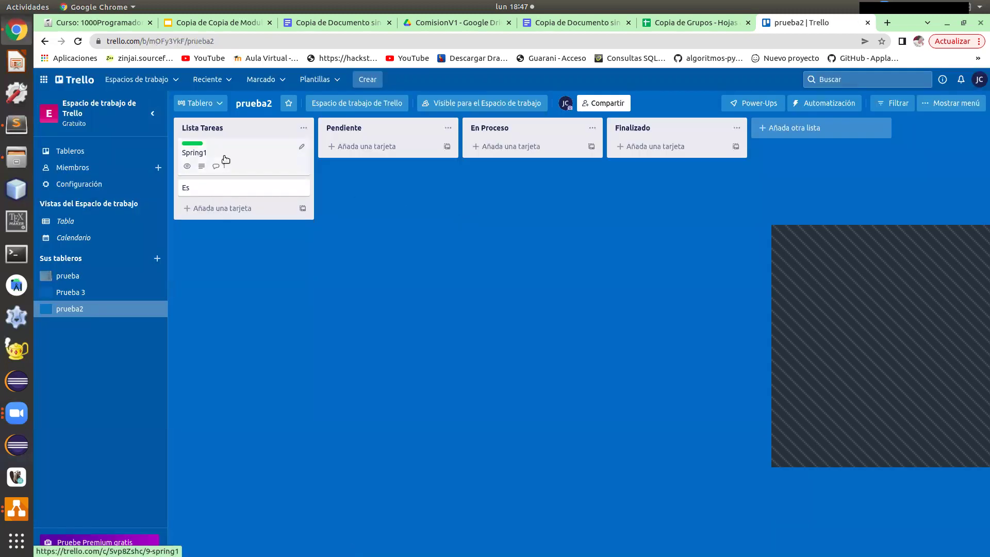
pyautogui.click(224, 156)
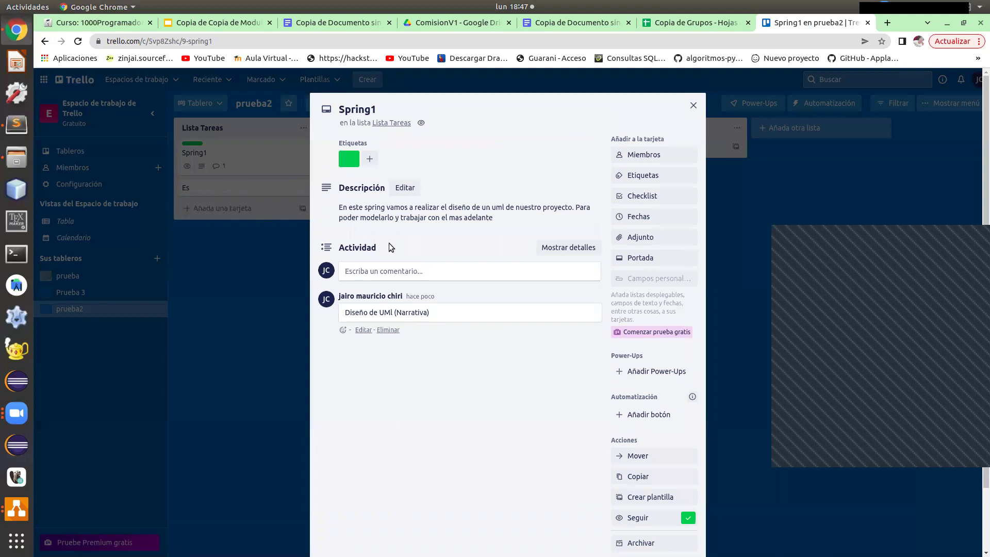
pyautogui.click(693, 105)
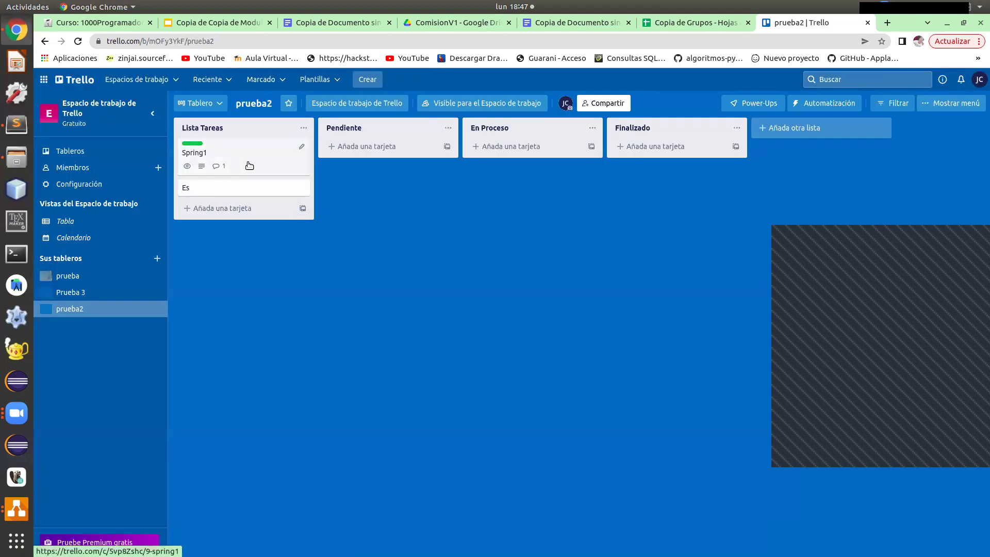
pyautogui.click(295, 190)
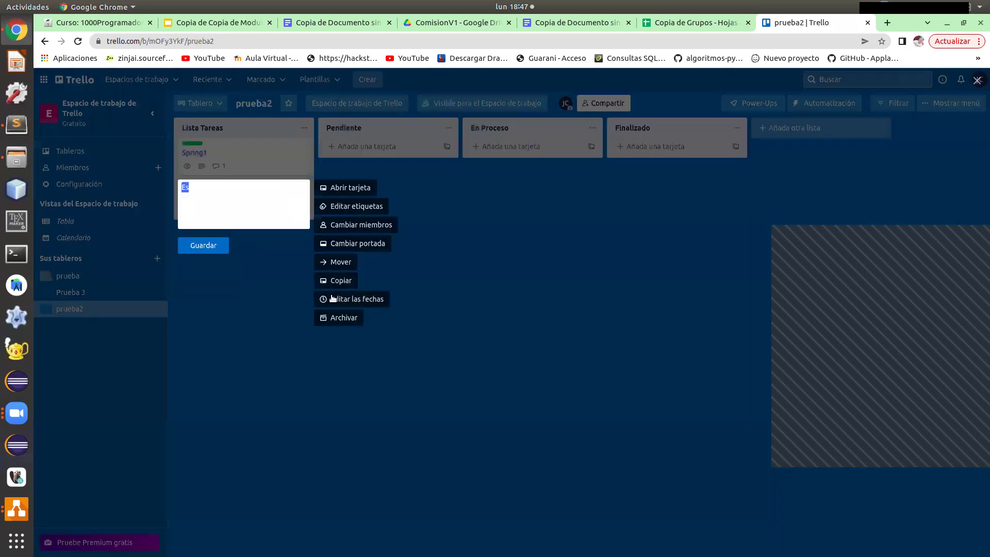
pyautogui.click(338, 318)
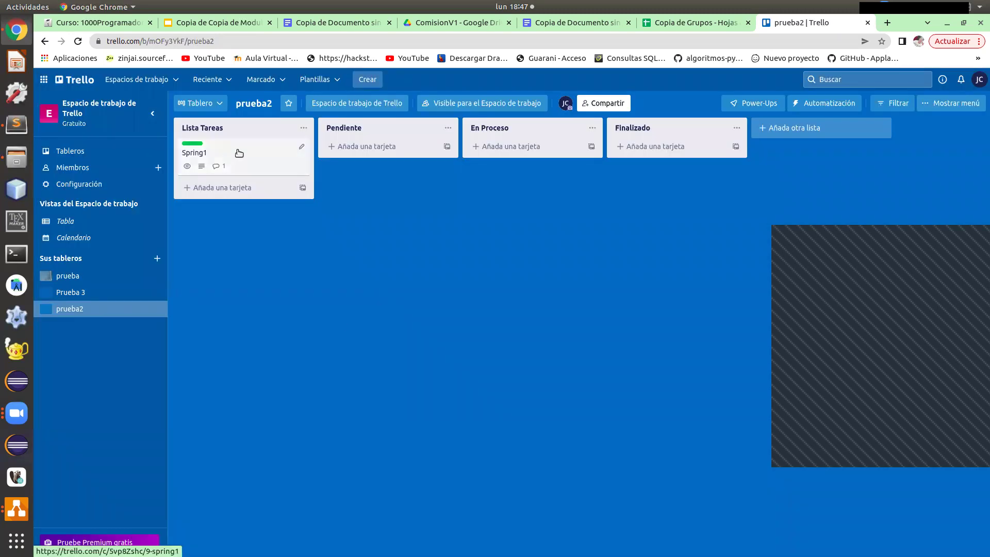
# Check Spring1's label through its quick edit options, then reopen Spring1's card details.
pyautogui.click(302, 148)
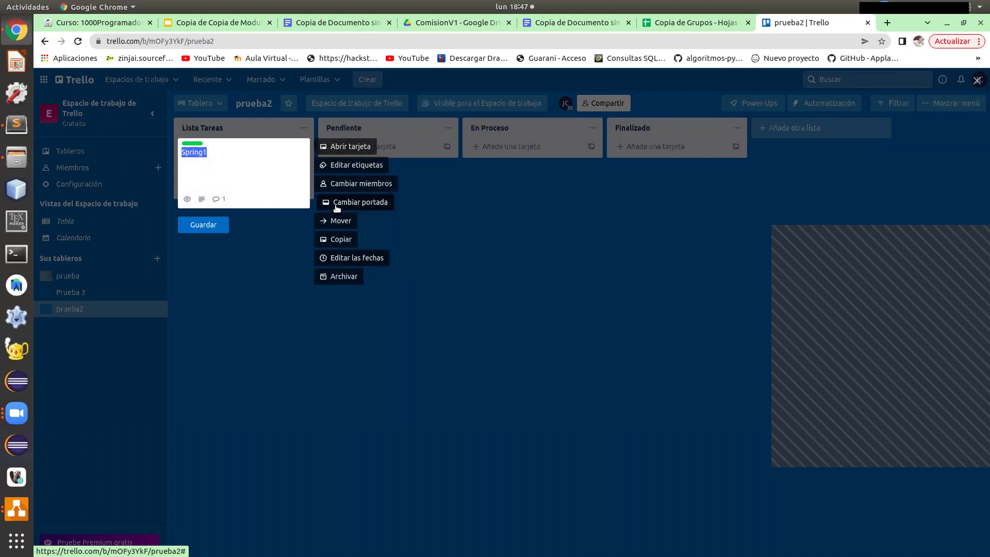
pyautogui.click(335, 170)
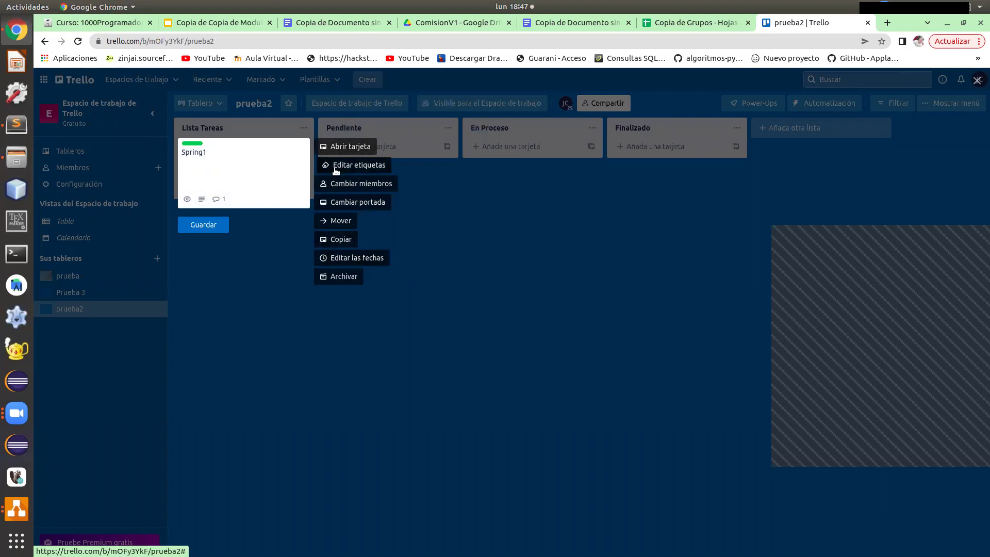
pyautogui.click(460, 188)
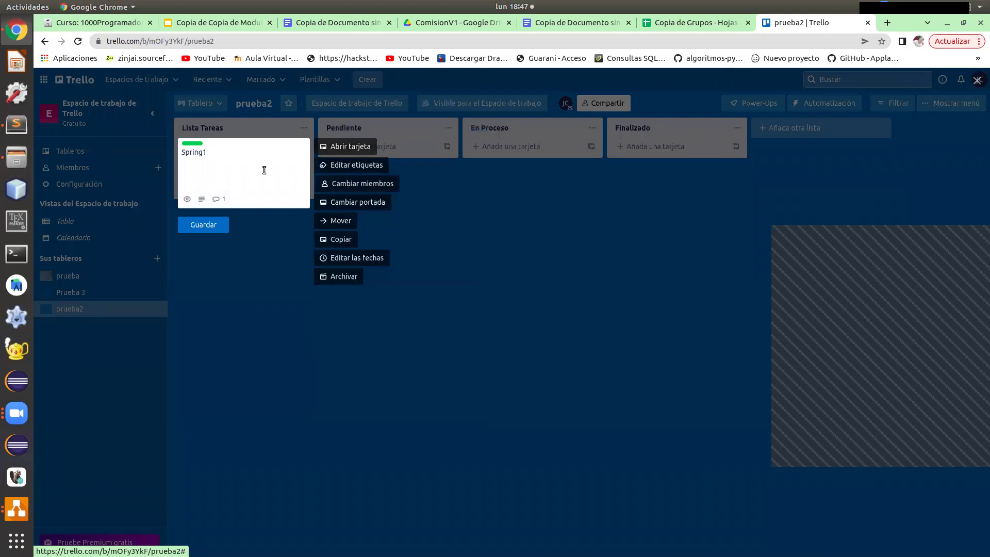
pyautogui.click(237, 221)
pyautogui.click(194, 155)
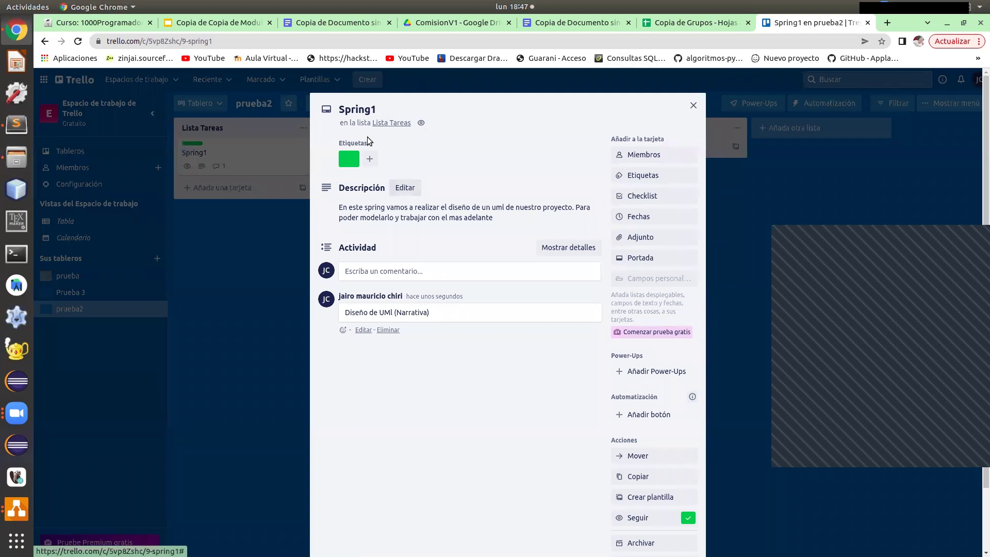
# Rename the Spring1 card to 'Spring1-UML' and return to the prueba2 board.
pyautogui.moveTo(351, 109); pyautogui.dragTo(384, 109)
pyautogui.click(385, 109)
pyautogui.write('-UML')
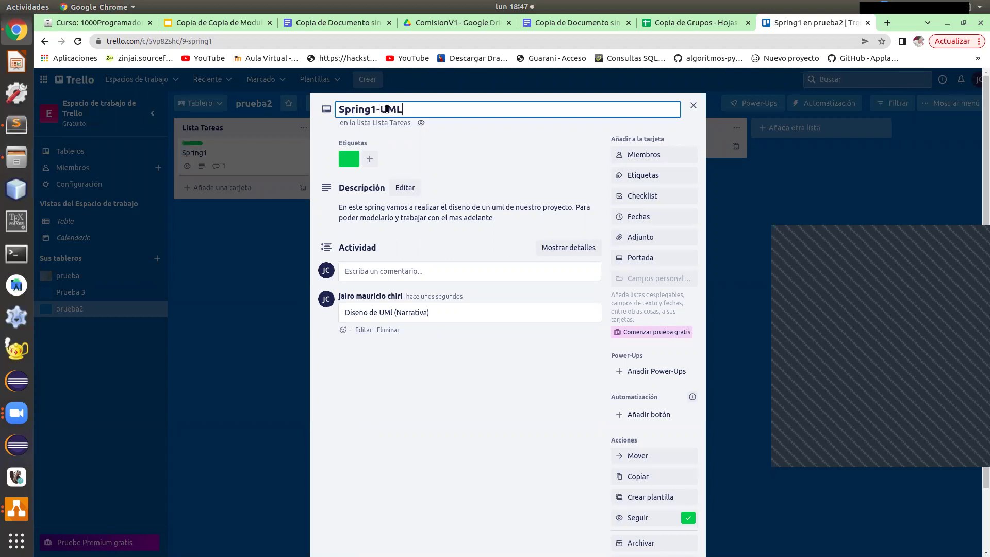
pyautogui.click(694, 106)
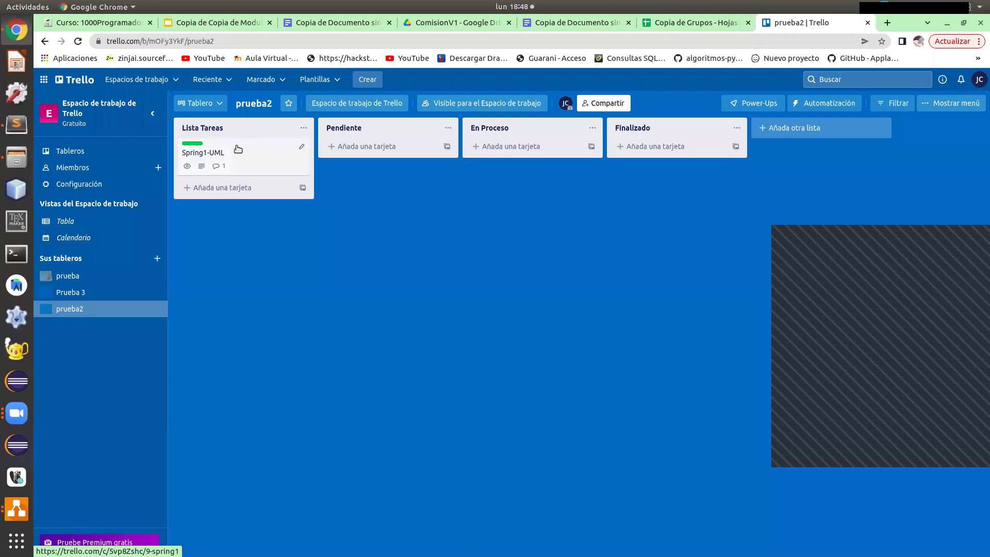
# Move the Spring1-UML card into Pendiente.
pyautogui.click(249, 155)
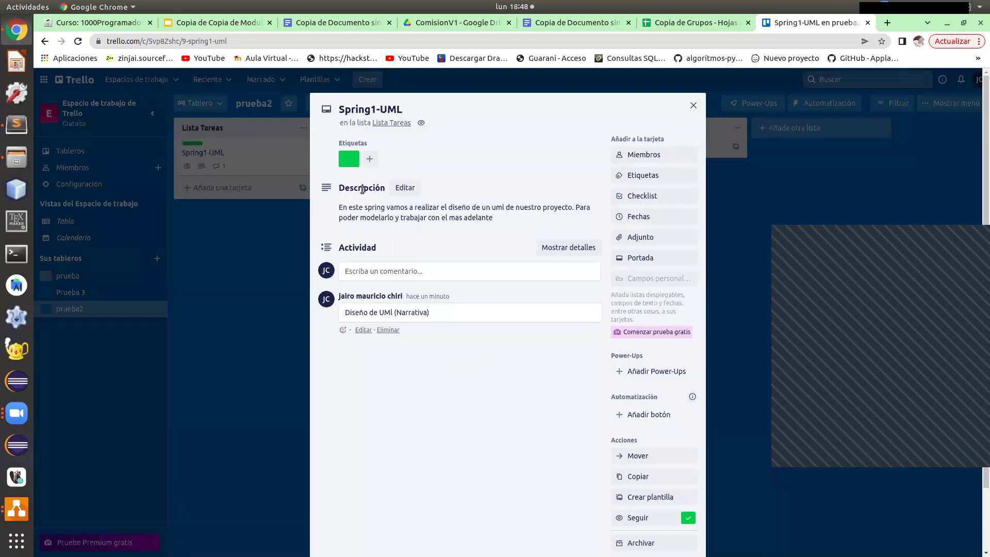
pyautogui.click(693, 107)
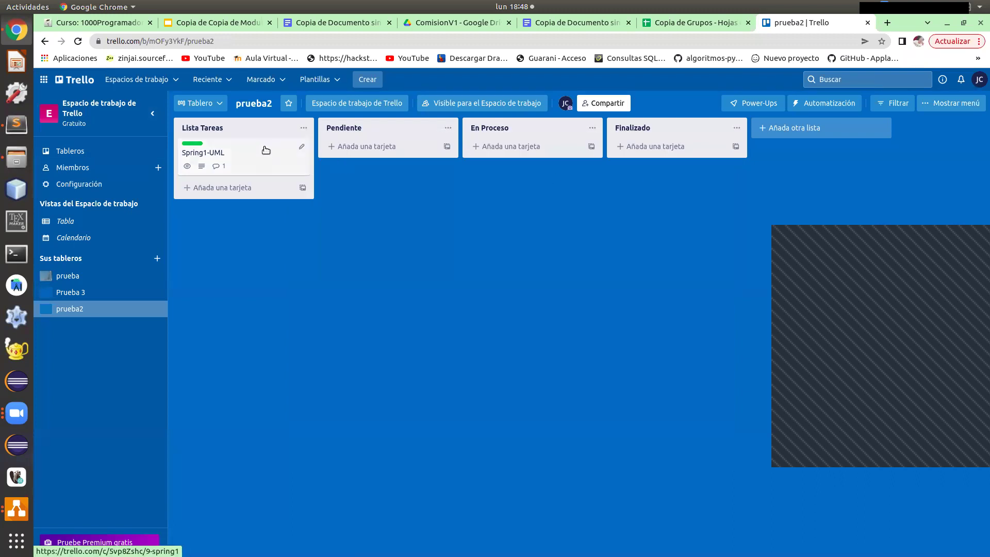
pyautogui.moveTo(266, 156); pyautogui.dragTo(407, 153)
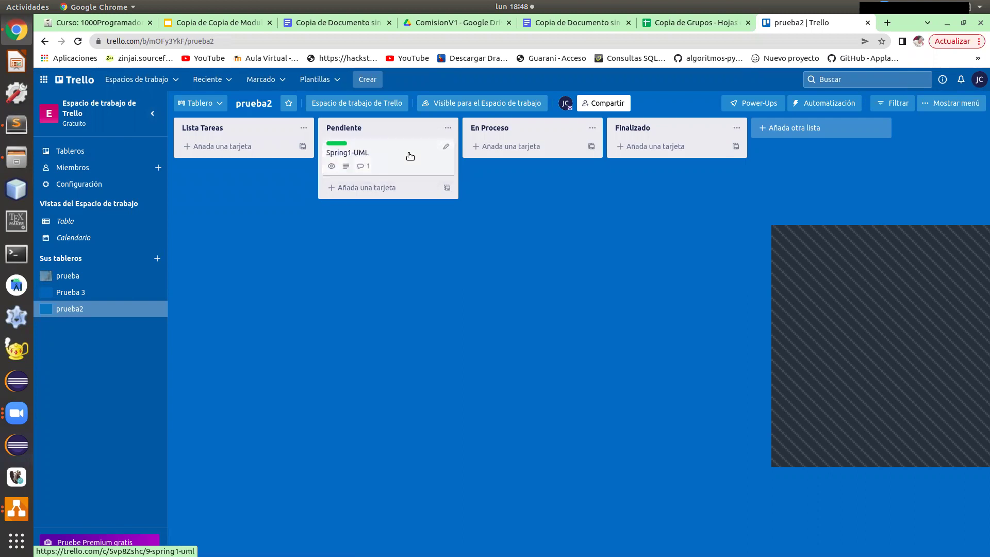
# Copy Spring1-UML into Lista Tareas and En Proceso, then bring the draw.io diagram forward.
pyautogui.rightClick(372, 157)
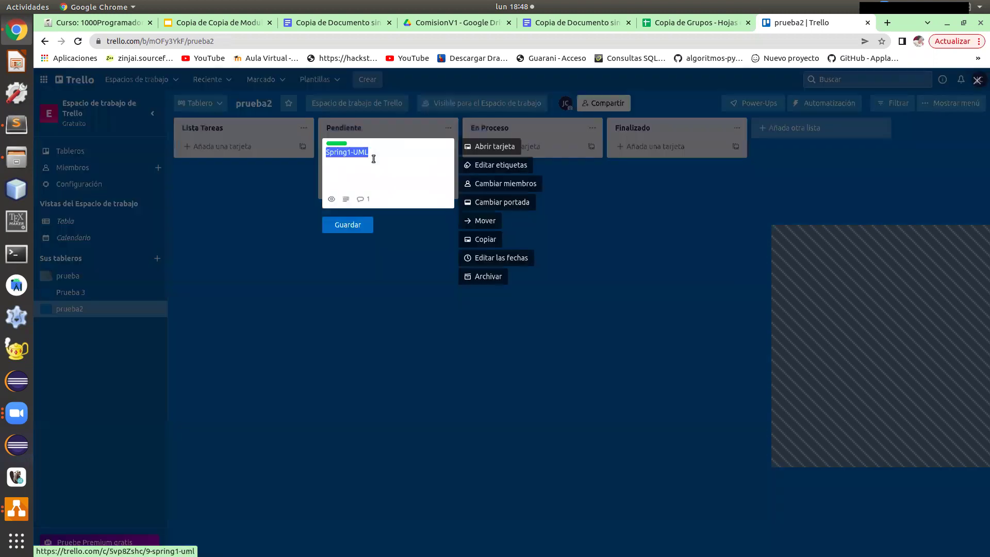
pyautogui.click(482, 240)
pyautogui.click(516, 450)
pyautogui.moveTo(354, 194); pyautogui.dragTo(247, 167)
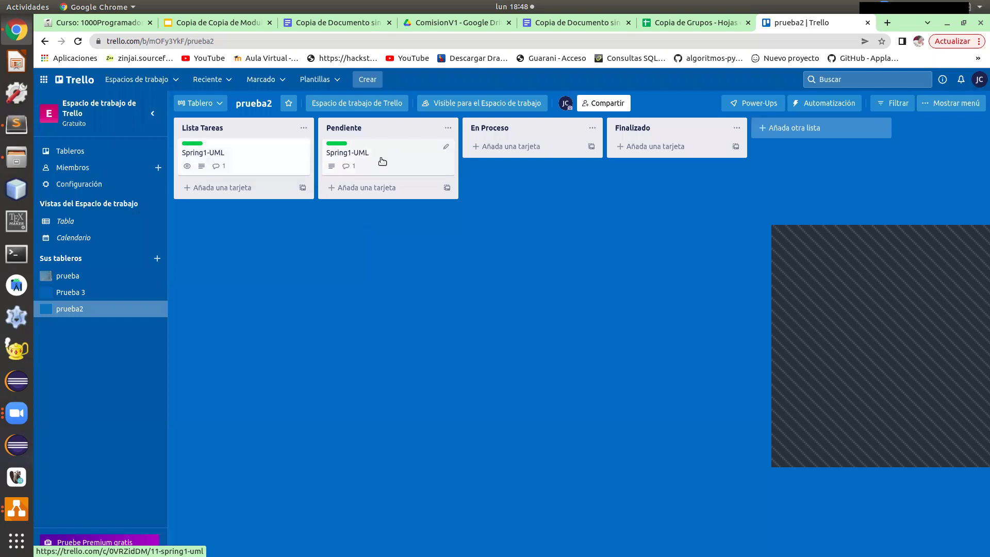
pyautogui.moveTo(384, 168); pyautogui.dragTo(530, 166)
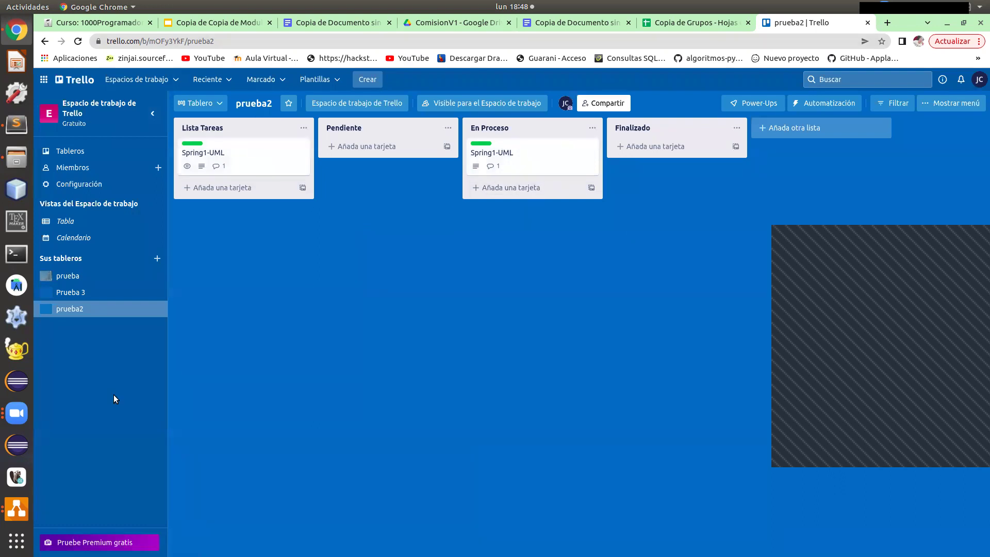
pyautogui.click(17, 507)
pyautogui.click(84, 419)
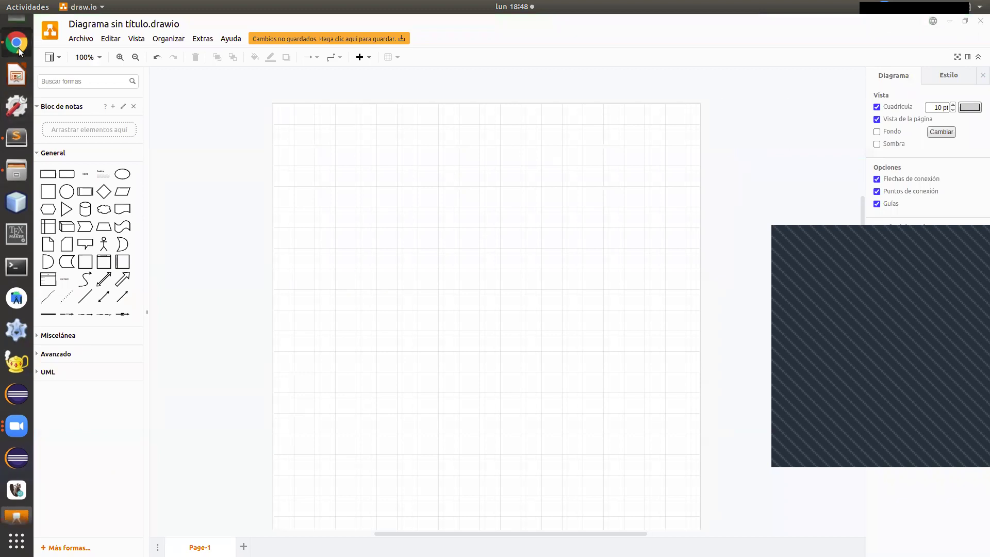
# Return to the Cinemar narrative in Google Docs at the Narrativa 1 Contexto section.
pyautogui.click(16, 41)
pyautogui.click(293, 24)
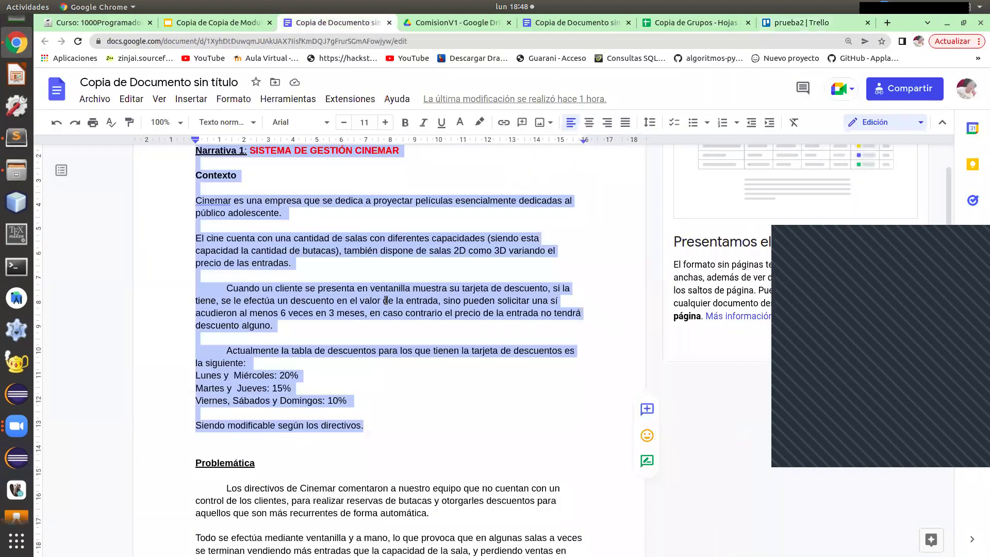
pyautogui.scroll(3, 407, 304)
pyautogui.scroll(-2, 381, 302)
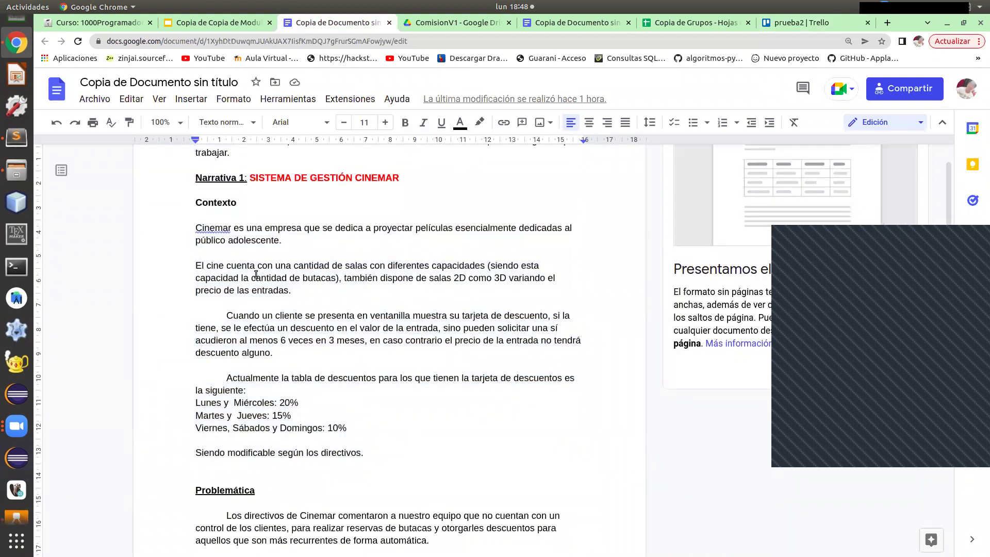
pyautogui.scroll(-1, 256, 275)
pyautogui.scroll(1, 315, 258)
pyautogui.scroll(1, 317, 267)
pyautogui.scroll(1, 316, 267)
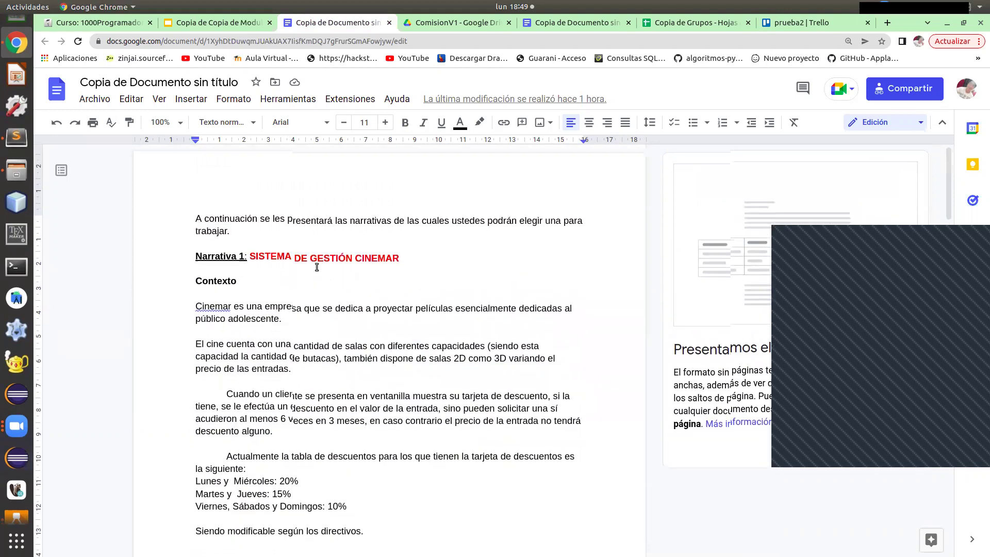
pyautogui.scroll(-2, 316, 267)
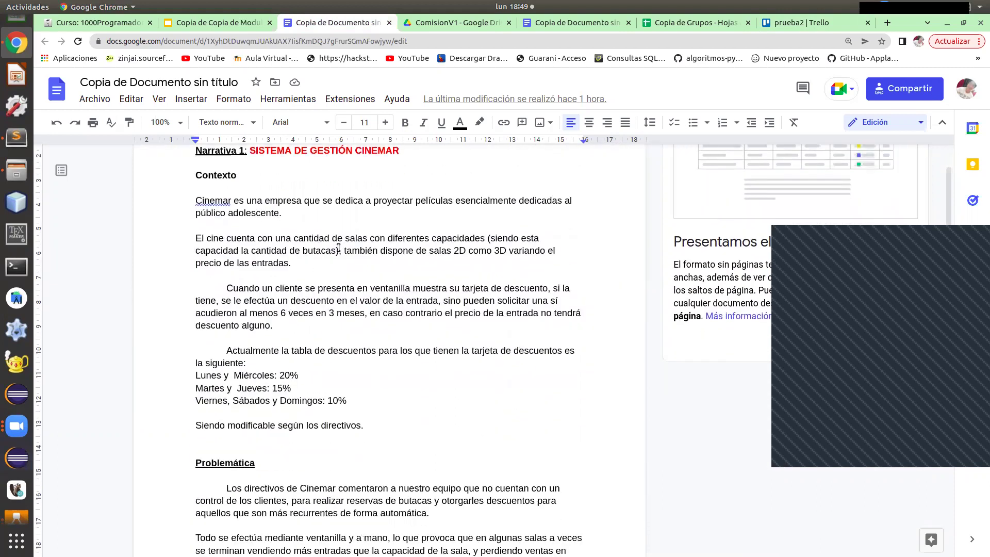
pyautogui.scroll(1, 338, 247)
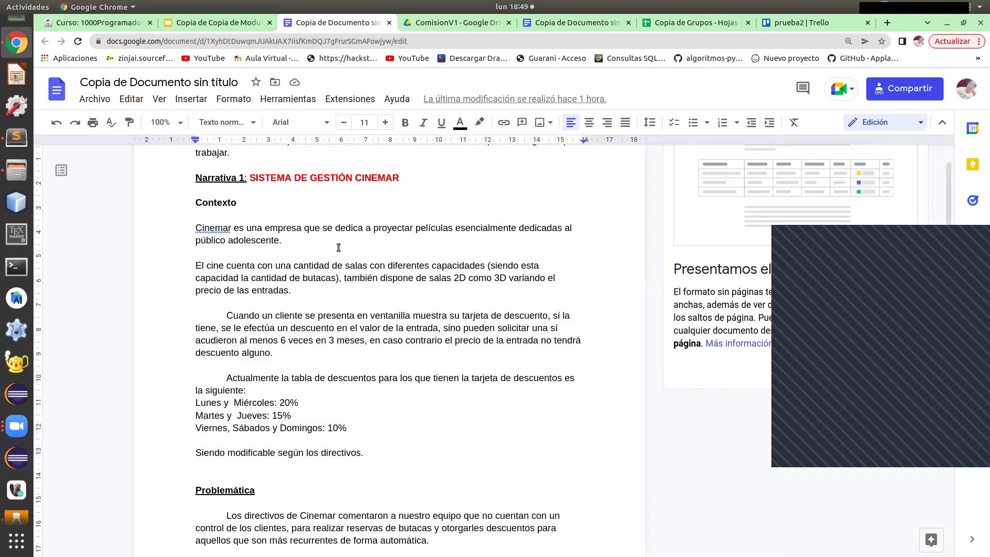
pyautogui.scroll(-1, 338, 248)
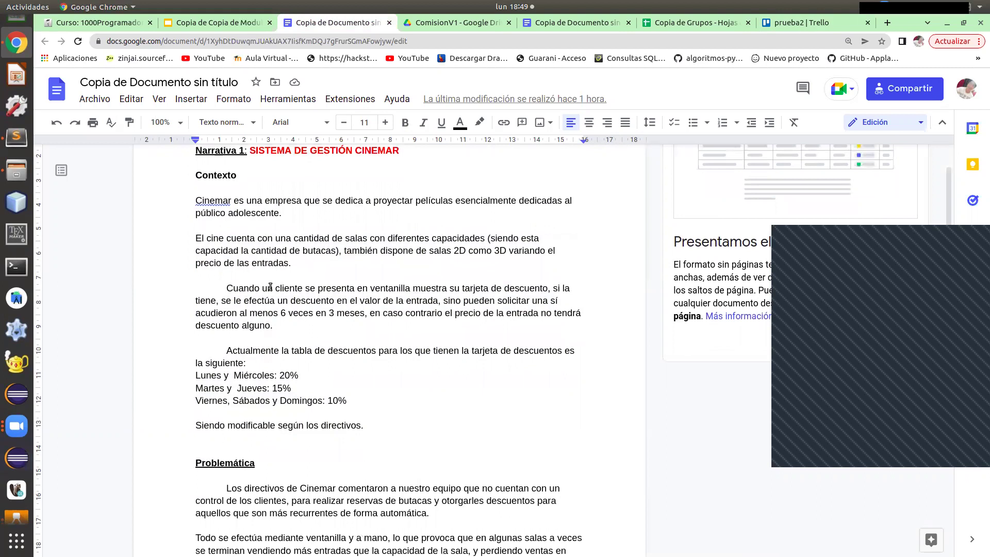
# Highlight the word 'cliente' in the Narrativa 1 context paragraph in yellow.
pyautogui.moveTo(273, 288); pyautogui.dragTo(278, 287)
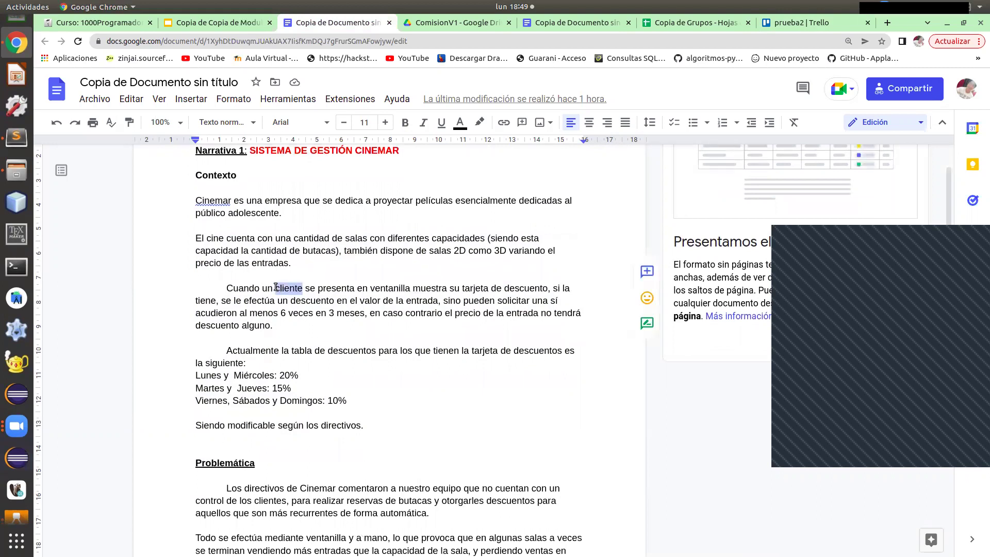
pyautogui.click(479, 126)
pyautogui.click(528, 206)
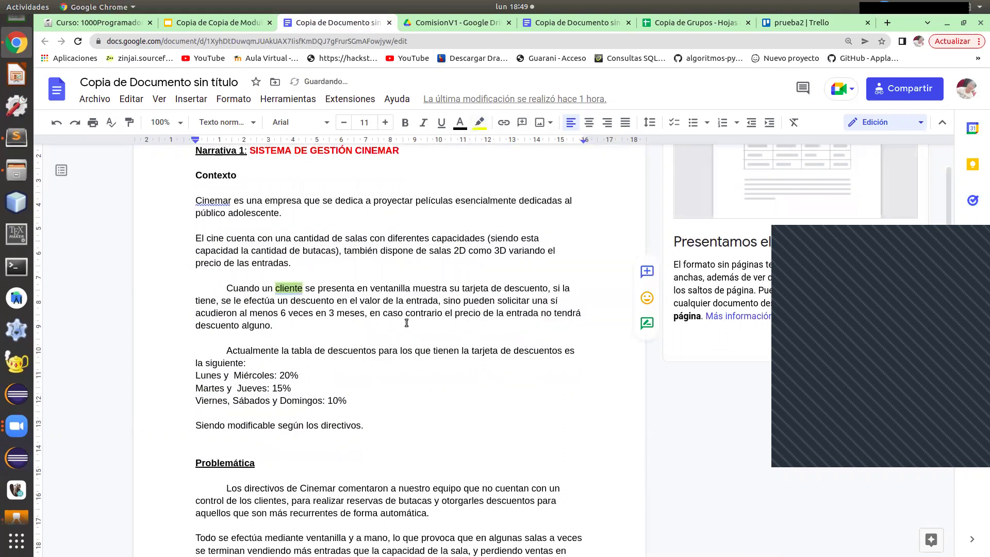
pyautogui.click(279, 285)
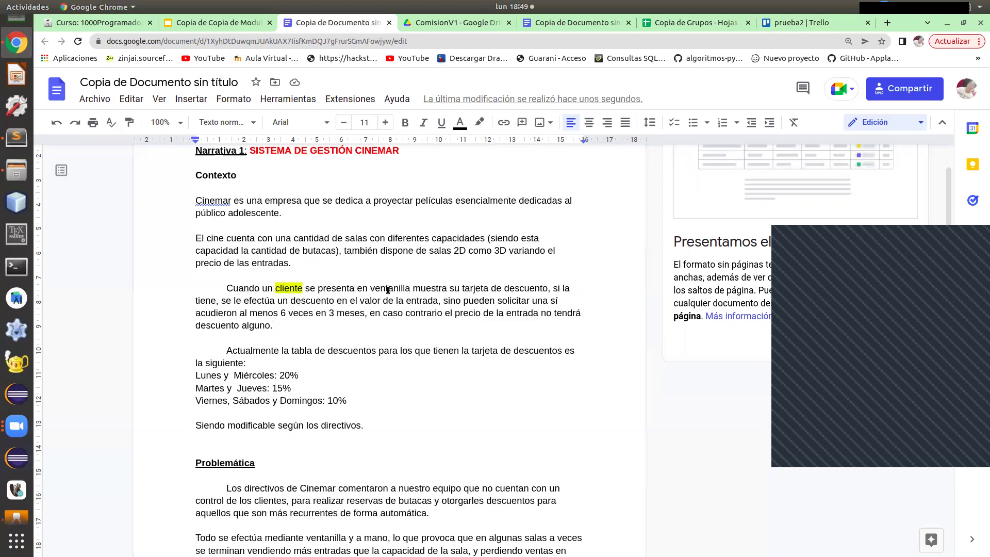
pyautogui.scroll(1, 416, 293)
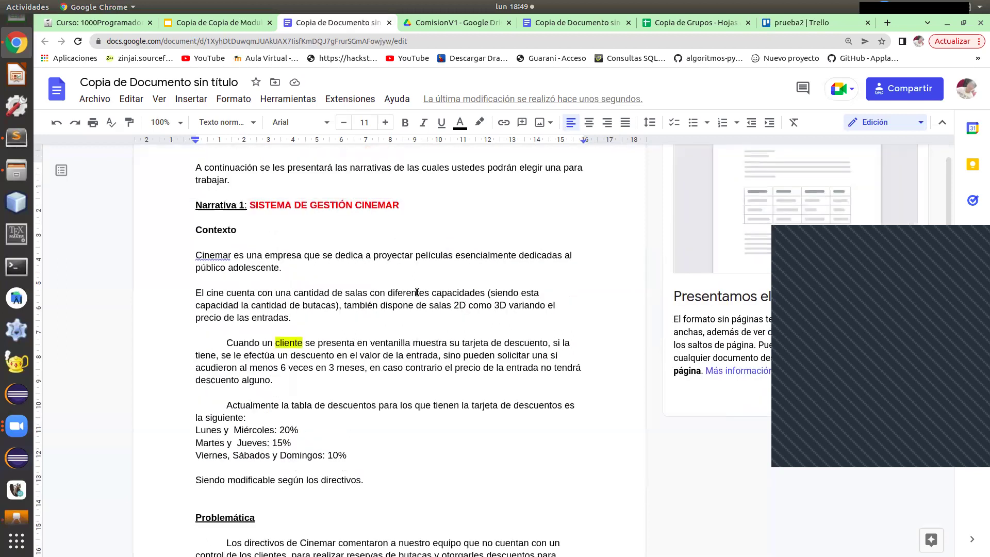
pyautogui.scroll(1, 417, 293)
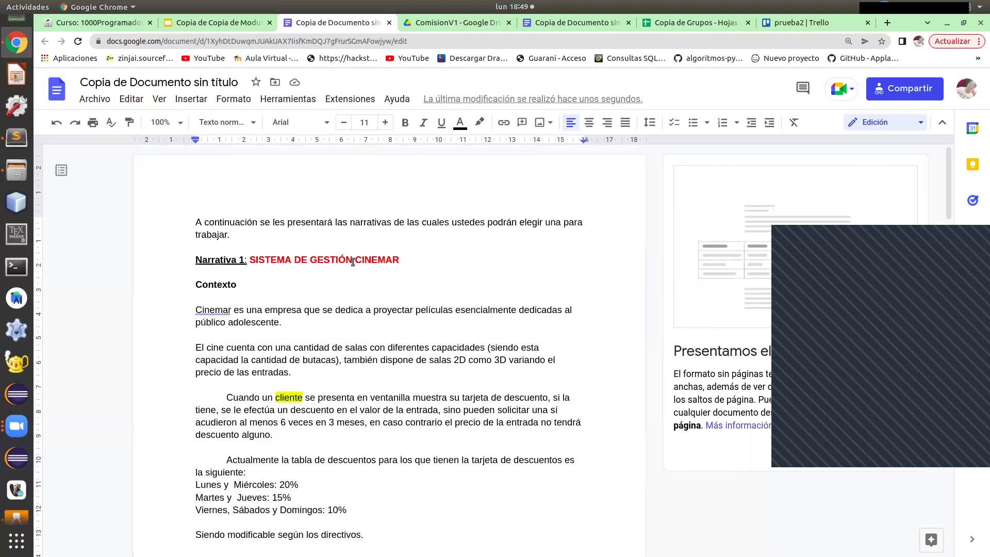
pyautogui.scroll(-3, 360, 268)
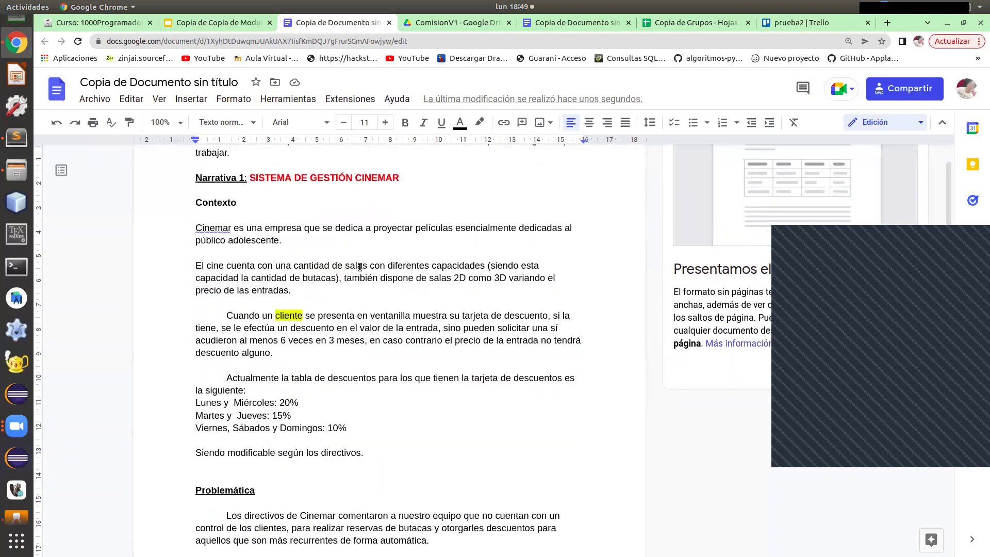